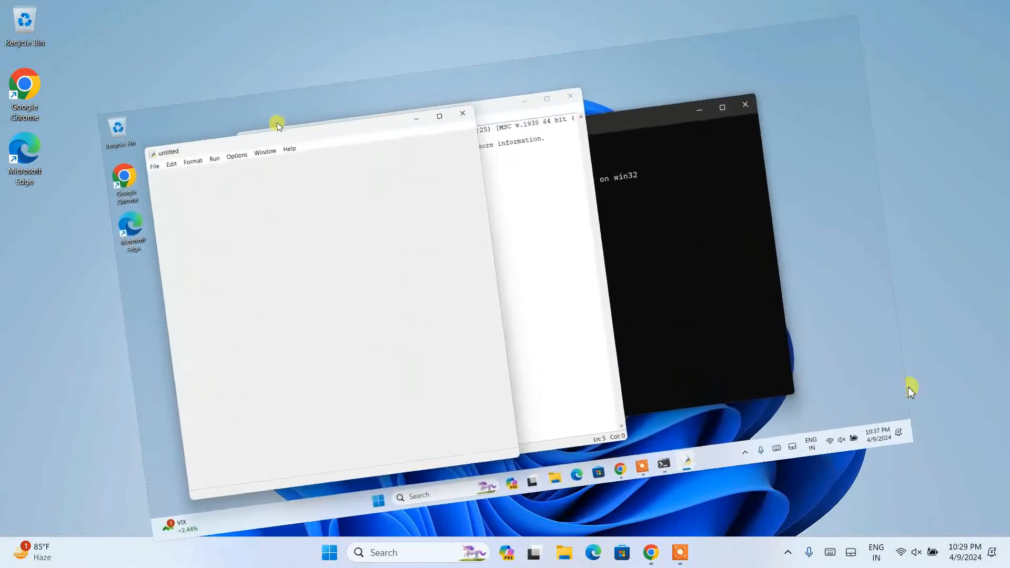
{"action": "type", "text": "a="}
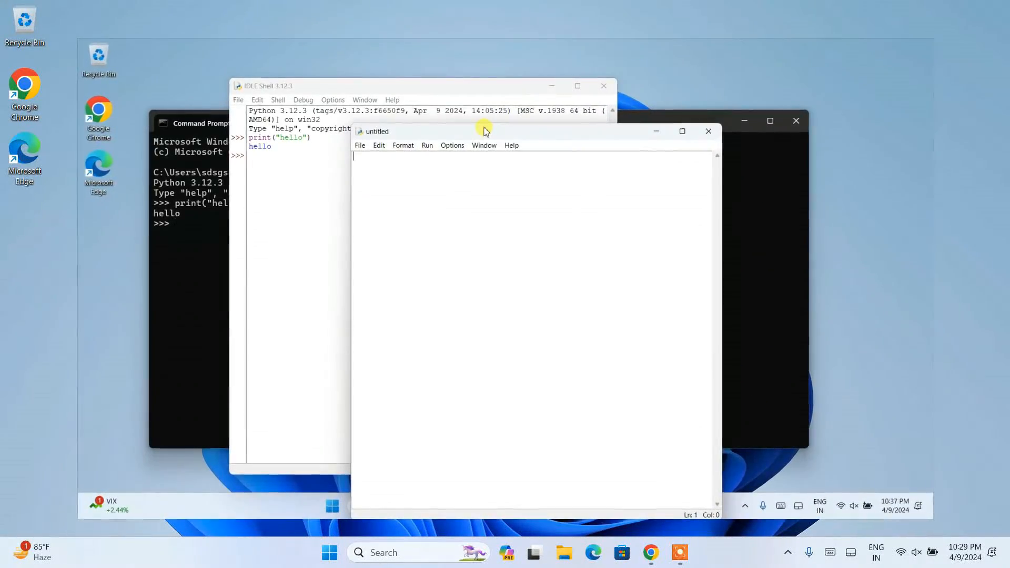
{"action": "type", "text": "5"}
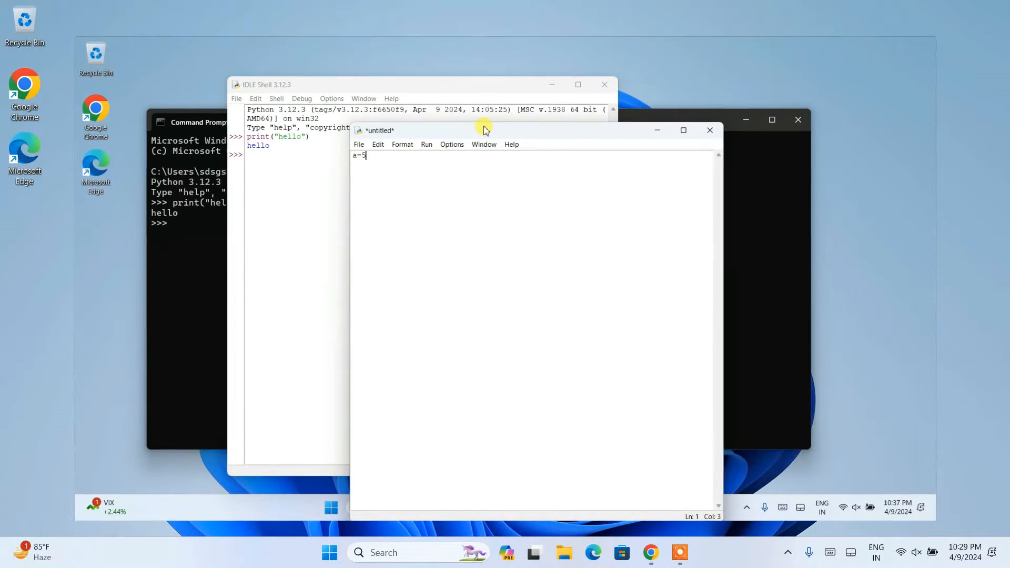
Step: Enter a=5, b=10 and print(a*b) as three lines in the IDLE editor
{"action": "key", "text": "Return"}
{"action": "type", "text": "=10"}
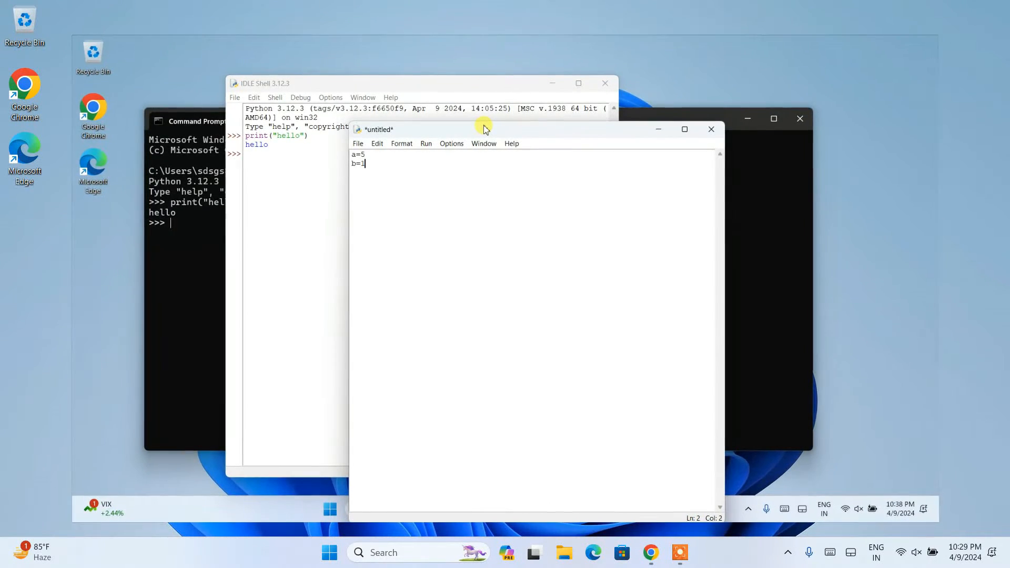
{"action": "key", "text": "Return"}
{"action": "type", "text": "pri"}
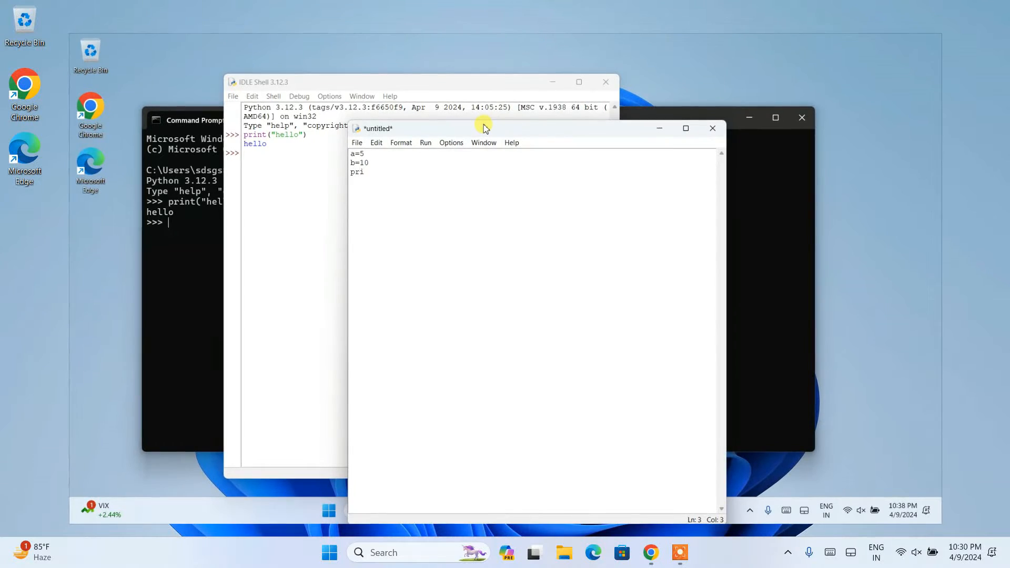
{"action": "type", "text": "nt("}
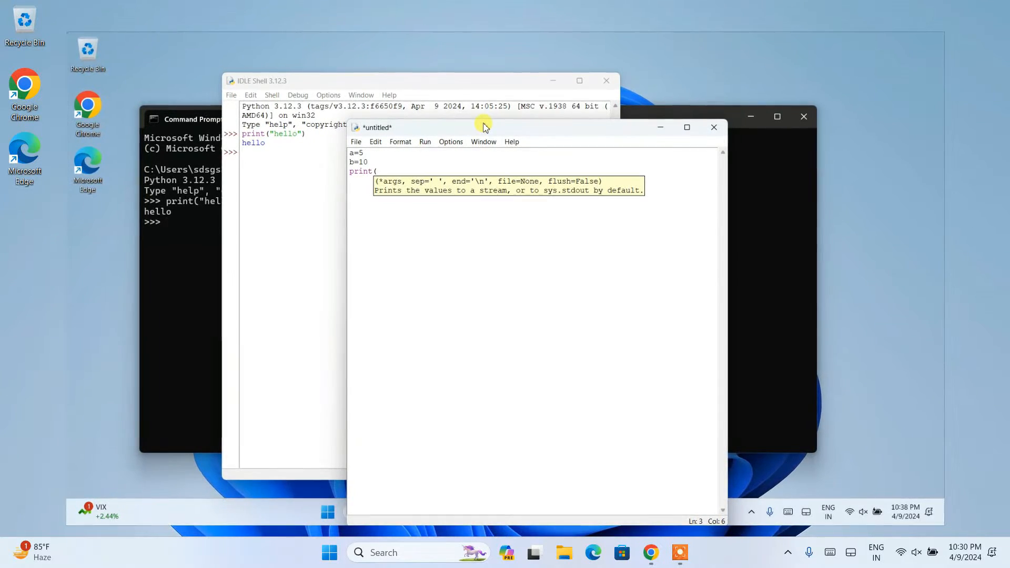
{"action": "type", "text": "a"}
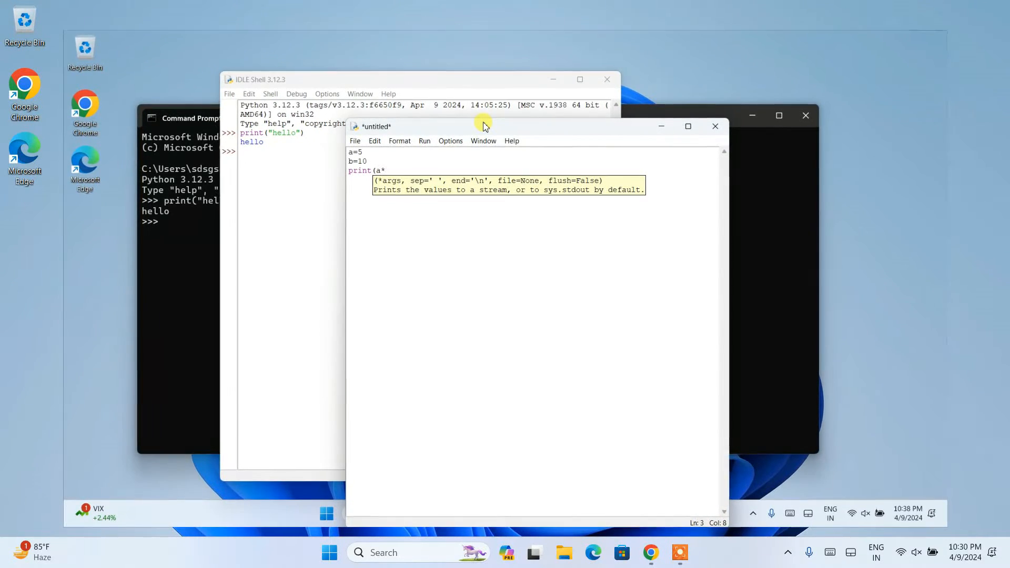
{"action": "type", "text": "*b)"}
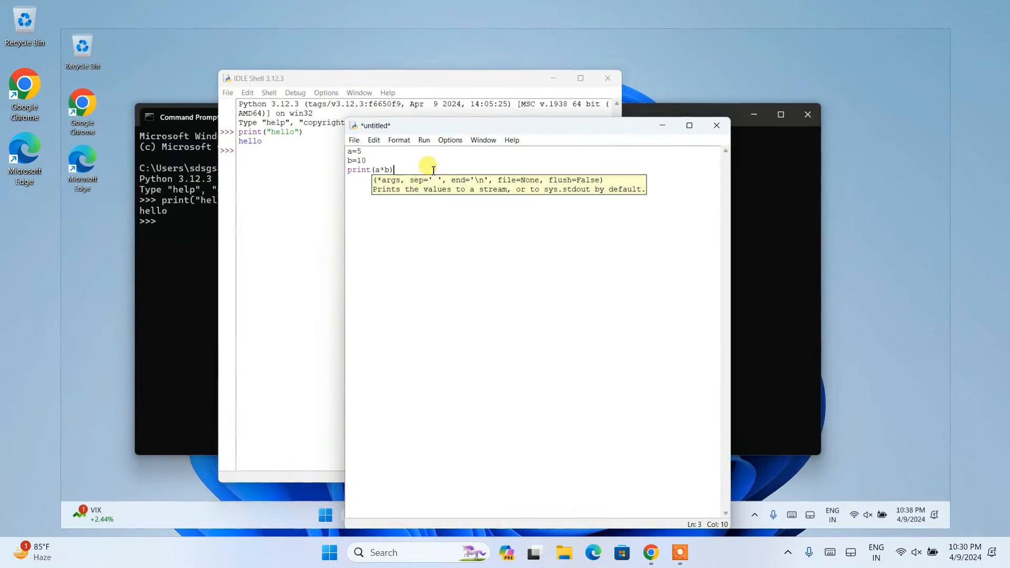
{"action": "left_click", "coordinate": [354, 141]}
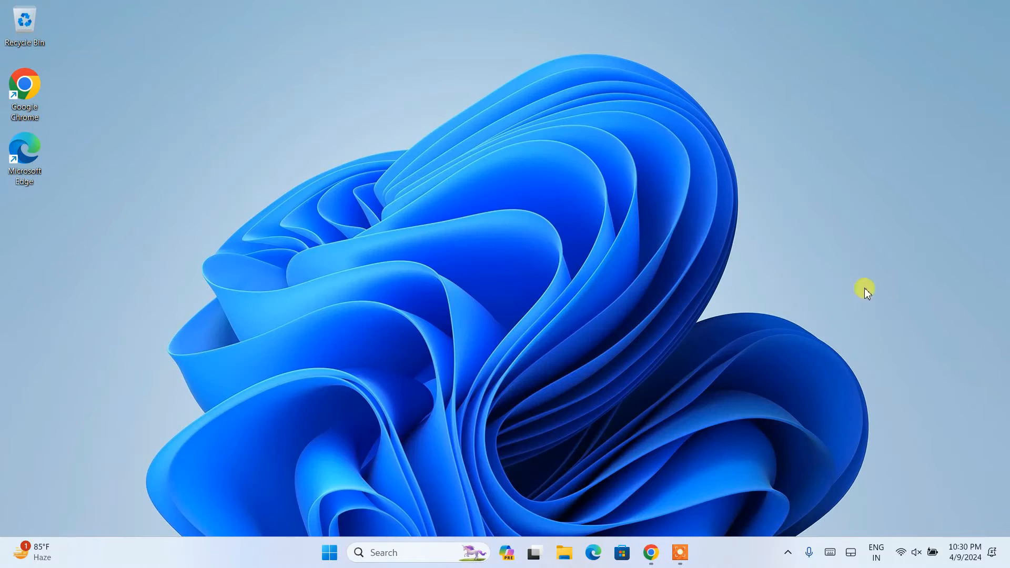
Step: Search Google in Chrome for 'python download' via the address bar suggestion
{"action": "left_click", "coordinate": [650, 557]}
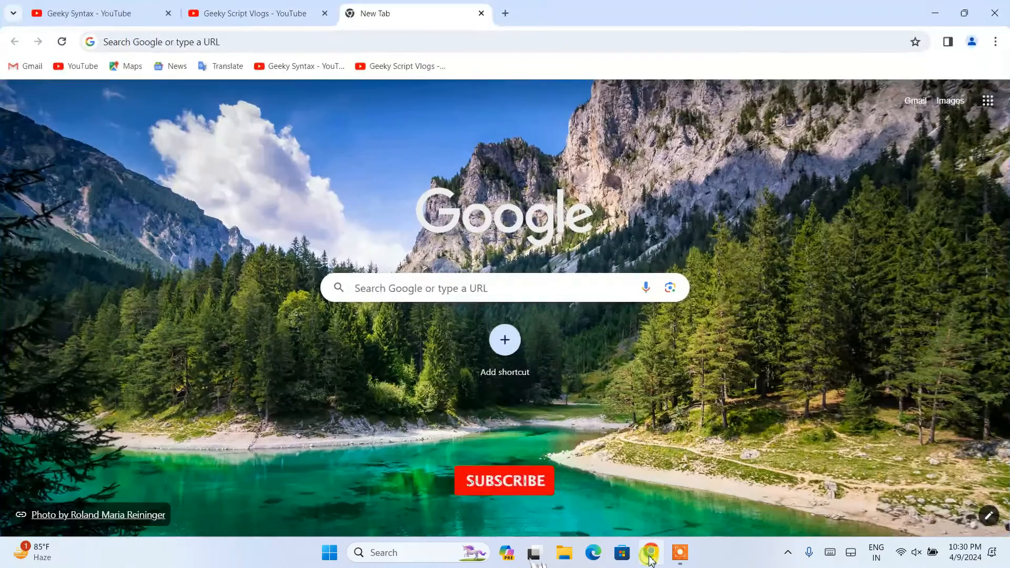
{"action": "left_click", "coordinate": [244, 37]}
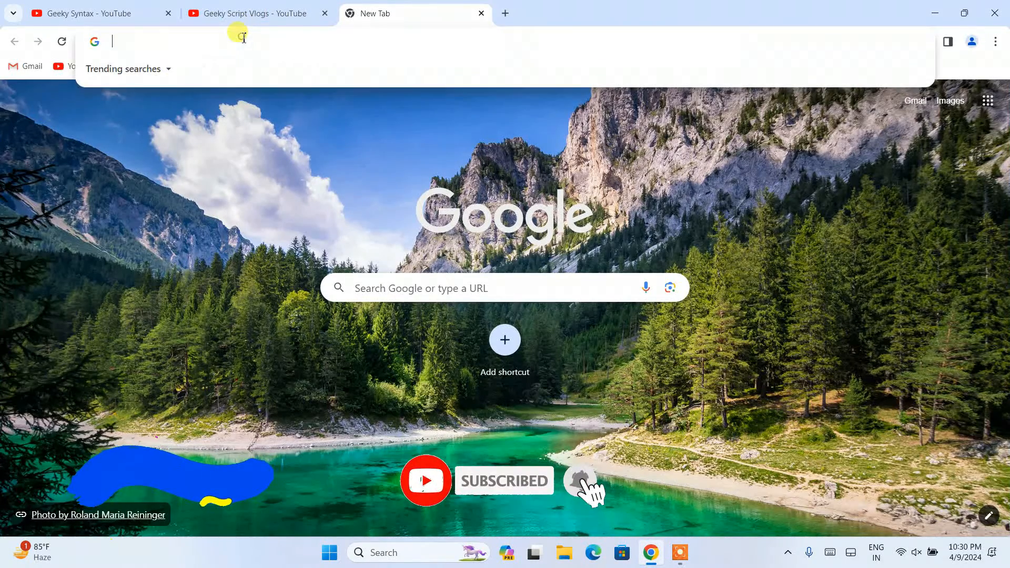
{"action": "type", "text": "python"}
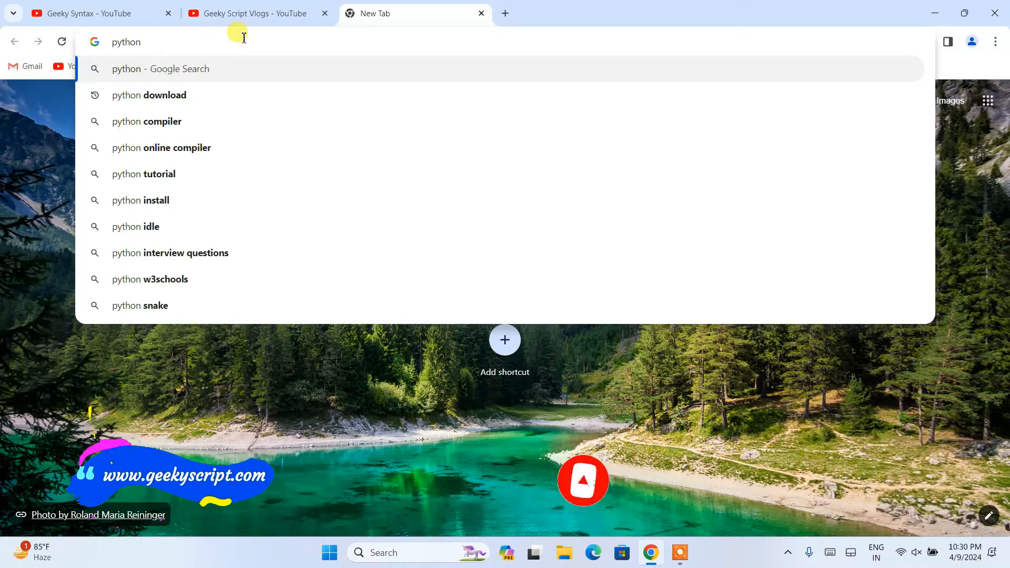
{"action": "key", "text": "Down"}
{"action": "key", "text": "Return"}
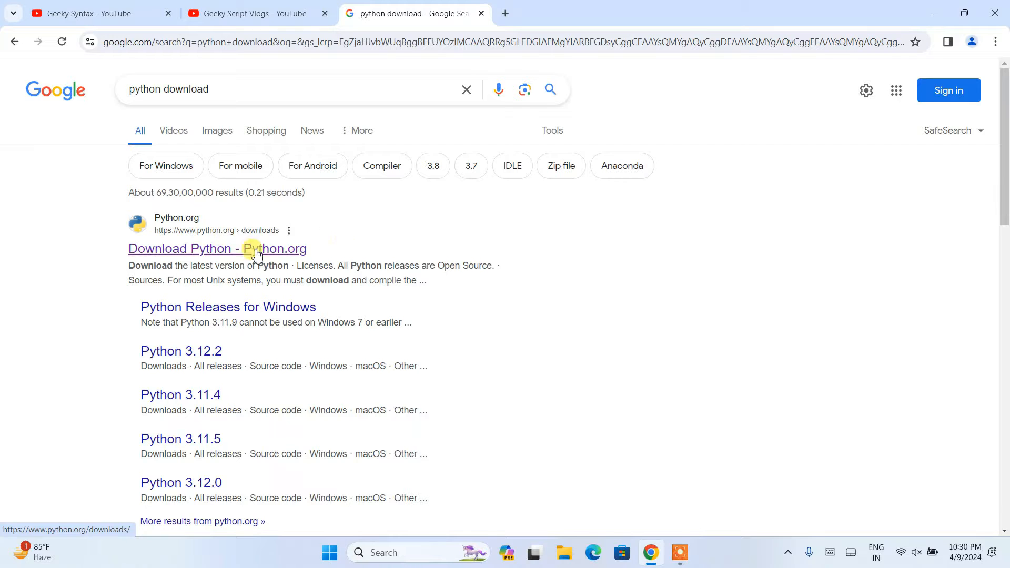
Step: Go to the Python.org downloads page from the search results
{"action": "left_click", "coordinate": [180, 251]}
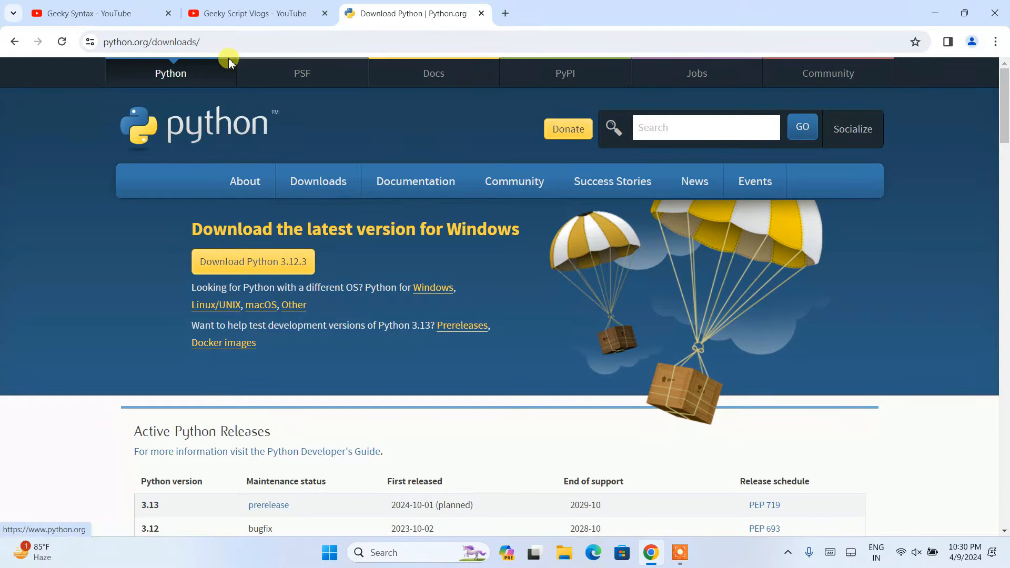
{"action": "left_click", "coordinate": [240, 38]}
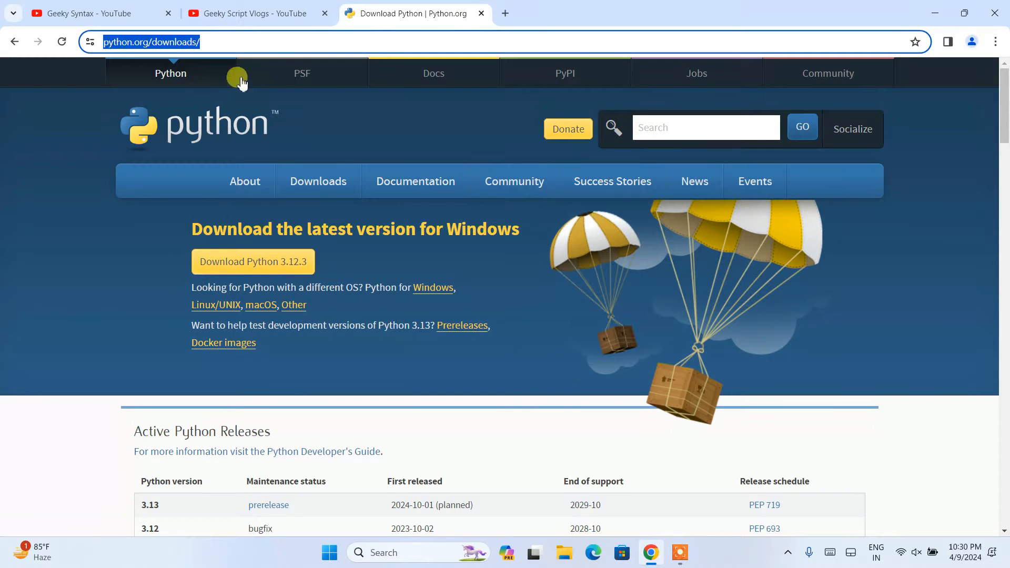
{"action": "left_click", "coordinate": [349, 129]}
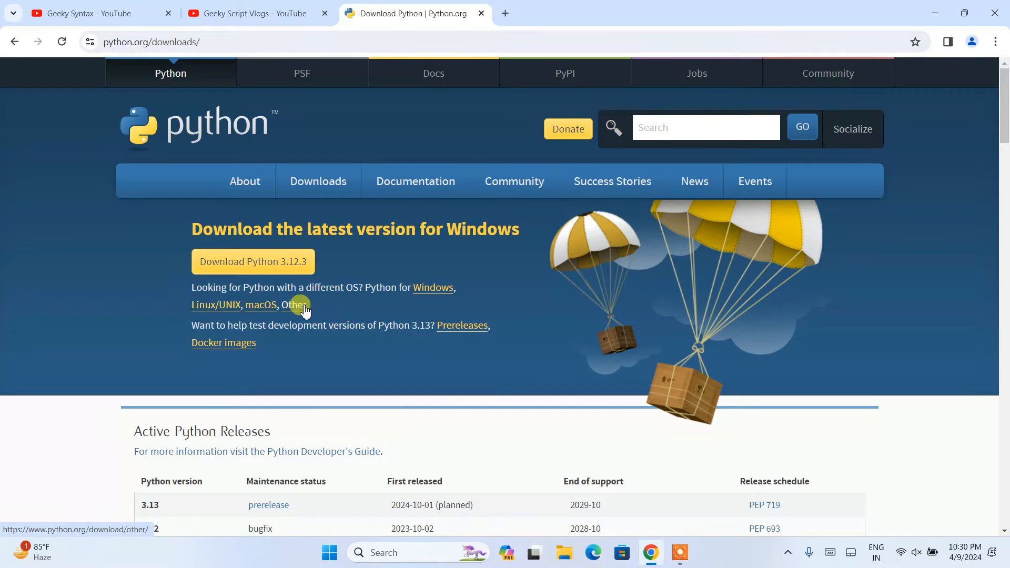
Step: Download the Python 3.12.3 Windows installer and run it from Chrome's download bubble
{"action": "left_click", "coordinate": [256, 269]}
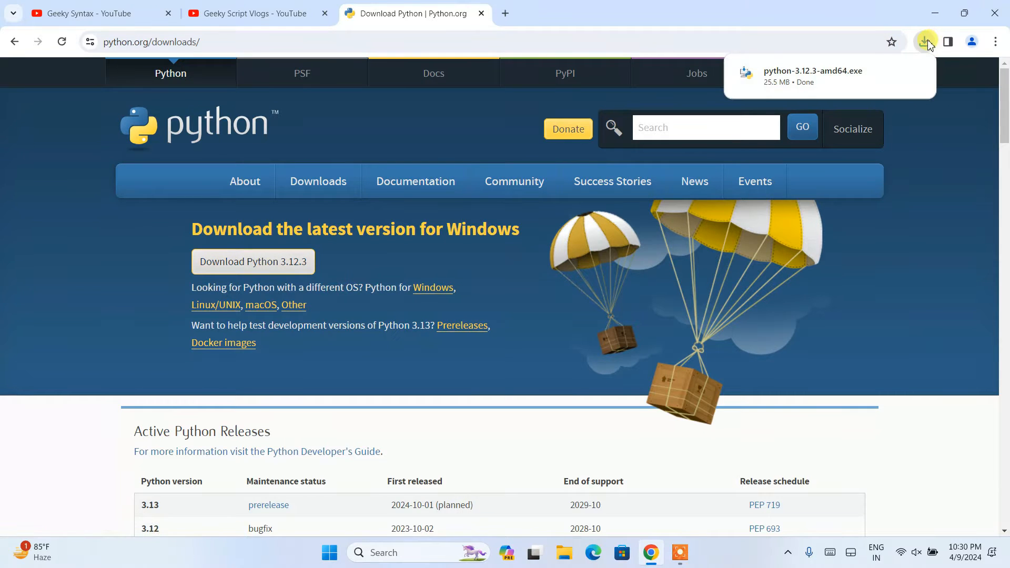
{"action": "mouse_move", "coordinate": [813, 76]}
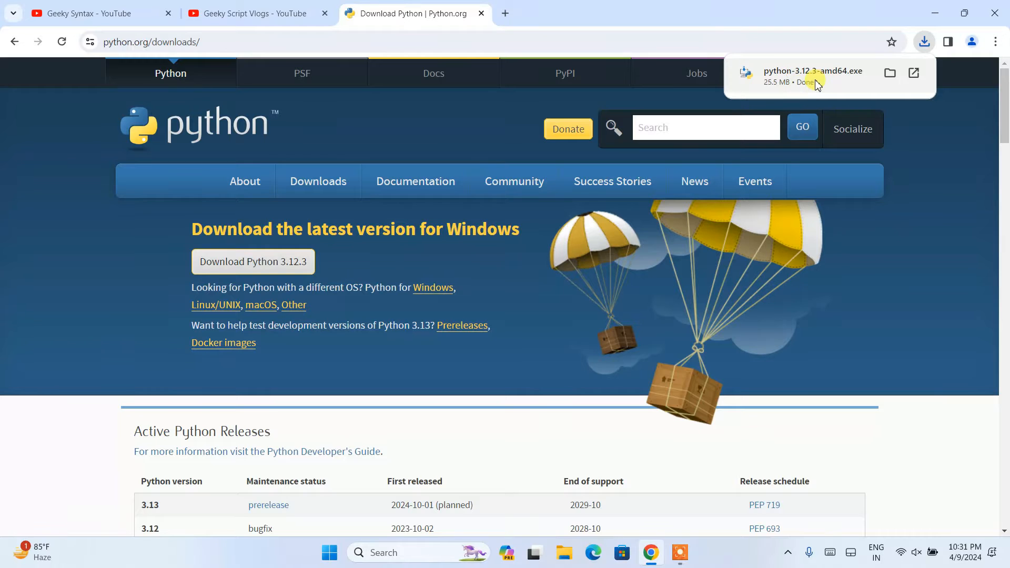
{"action": "left_click", "coordinate": [797, 85]}
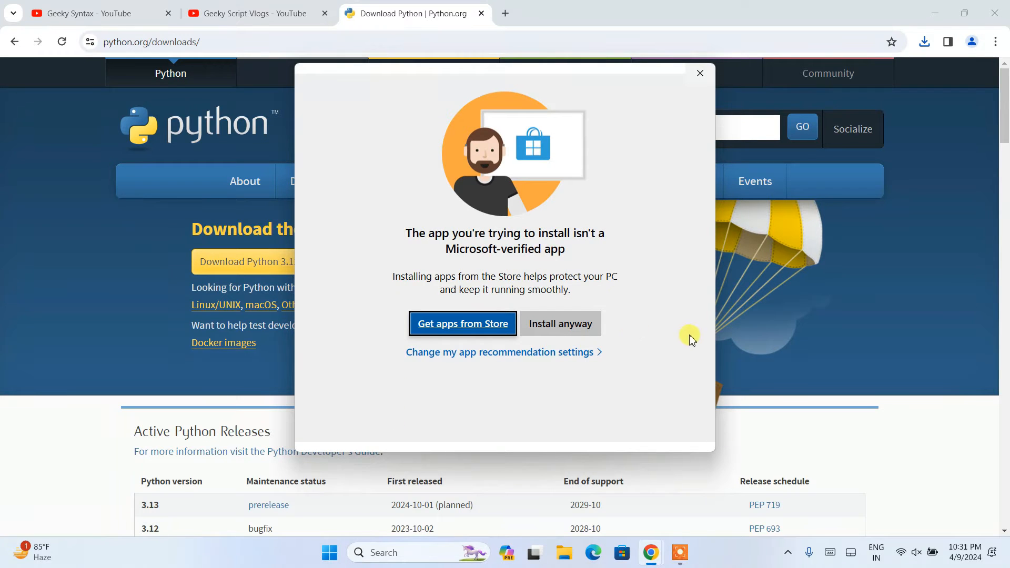
Step: Choose 'Install anyway' on the unverified-app warning and minimize Chrome behind setup
{"action": "left_click", "coordinate": [562, 326]}
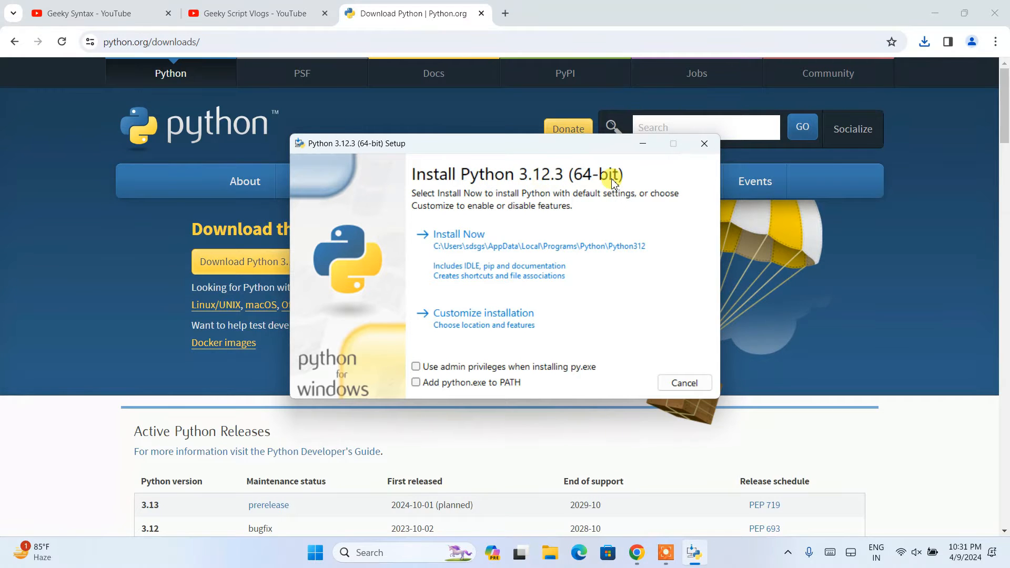
{"action": "left_click", "coordinate": [936, 12]}
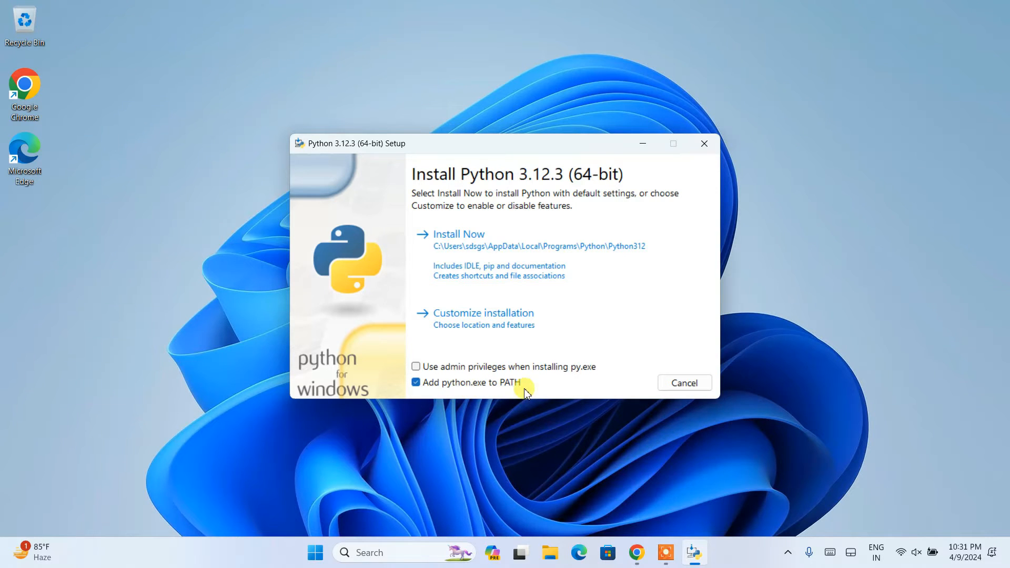
Step: Customize installation with py launcher and Python 3.12 installed for all users
{"action": "left_click", "coordinate": [511, 320]}
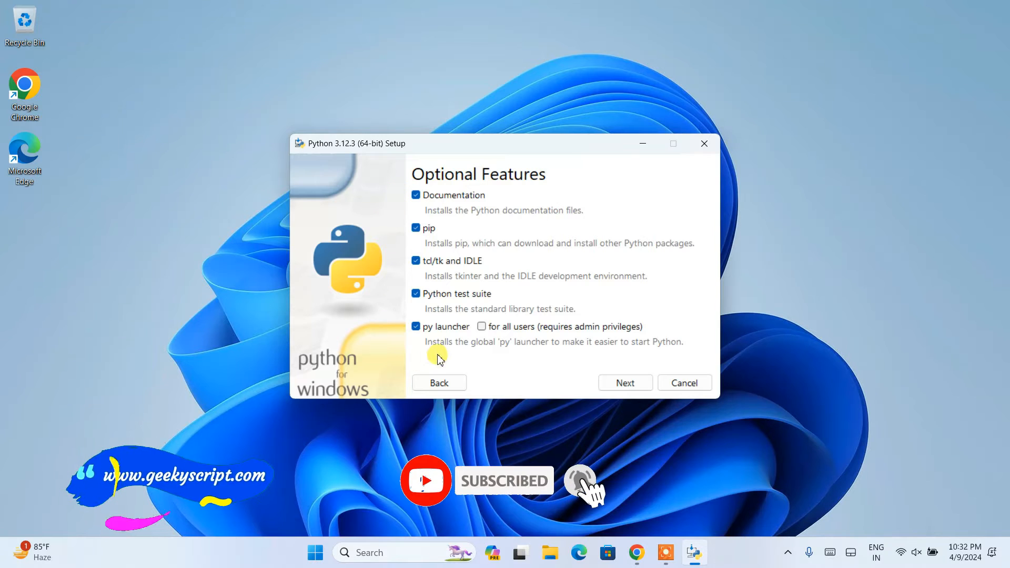
{"action": "left_click", "coordinate": [483, 327]}
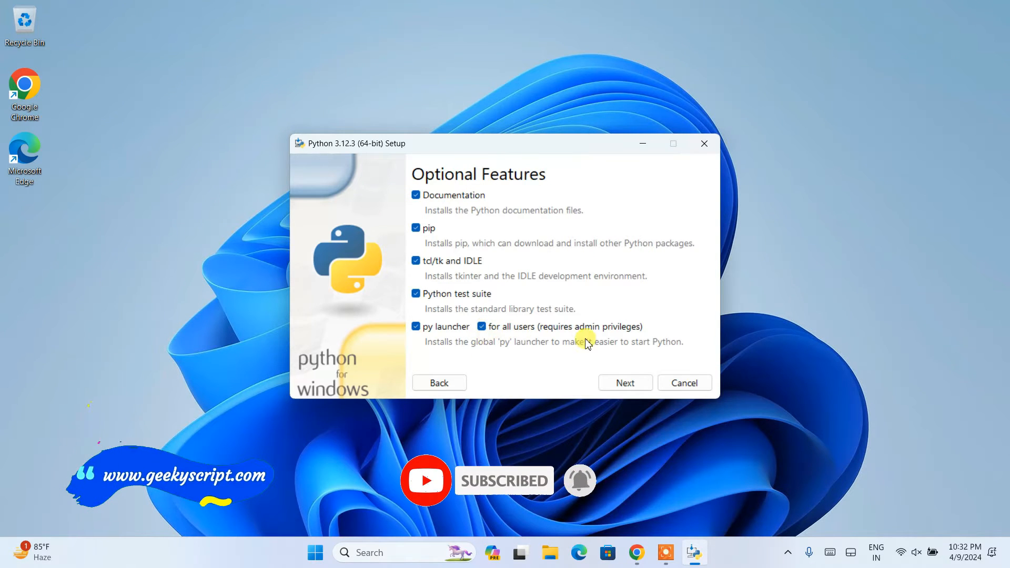
{"action": "left_click", "coordinate": [622, 382]}
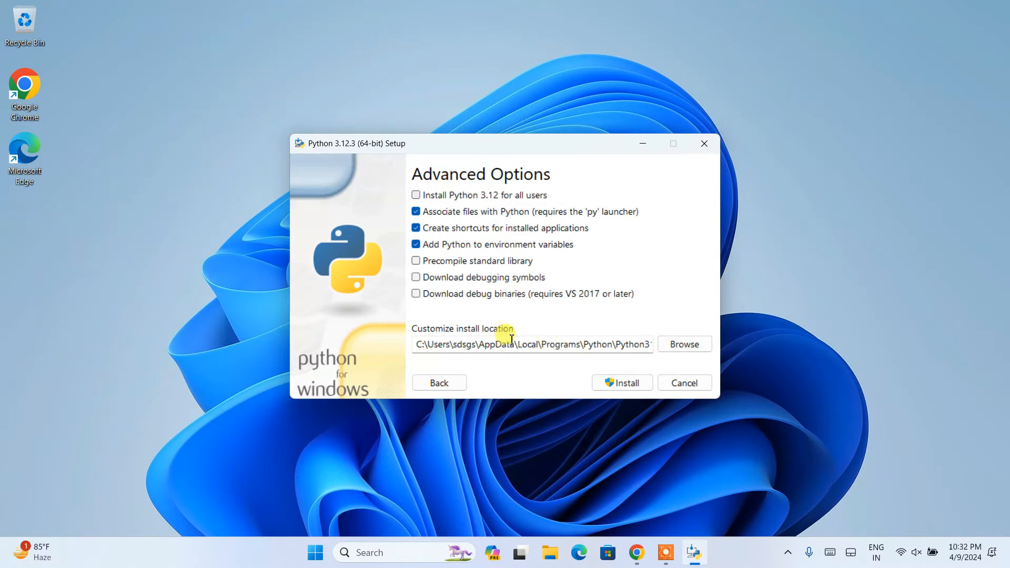
{"action": "left_click", "coordinate": [451, 196]}
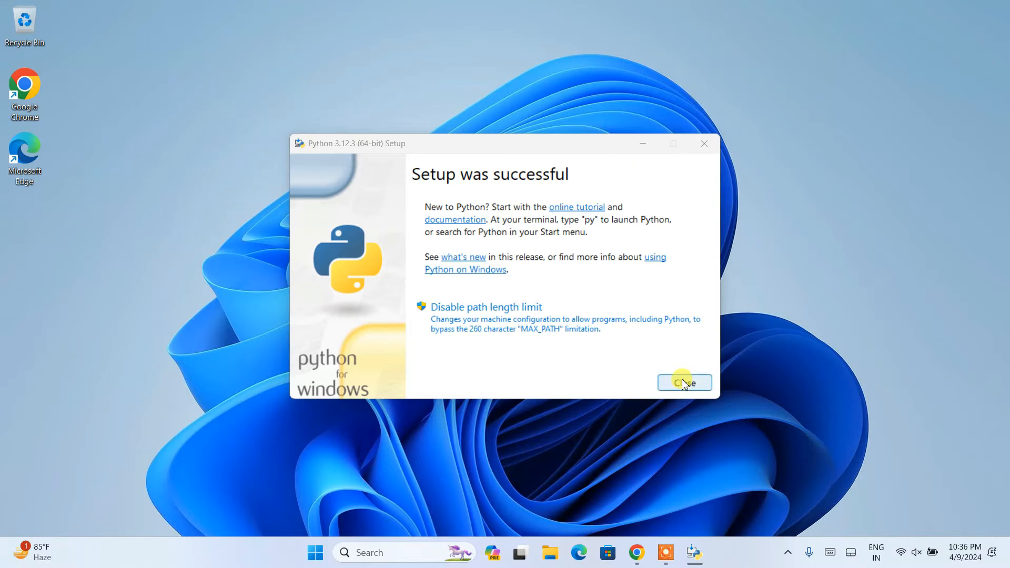
Step: Close the finished setup and launch Command Prompt via Windows Search for cmd
{"action": "left_click", "coordinate": [682, 382]}
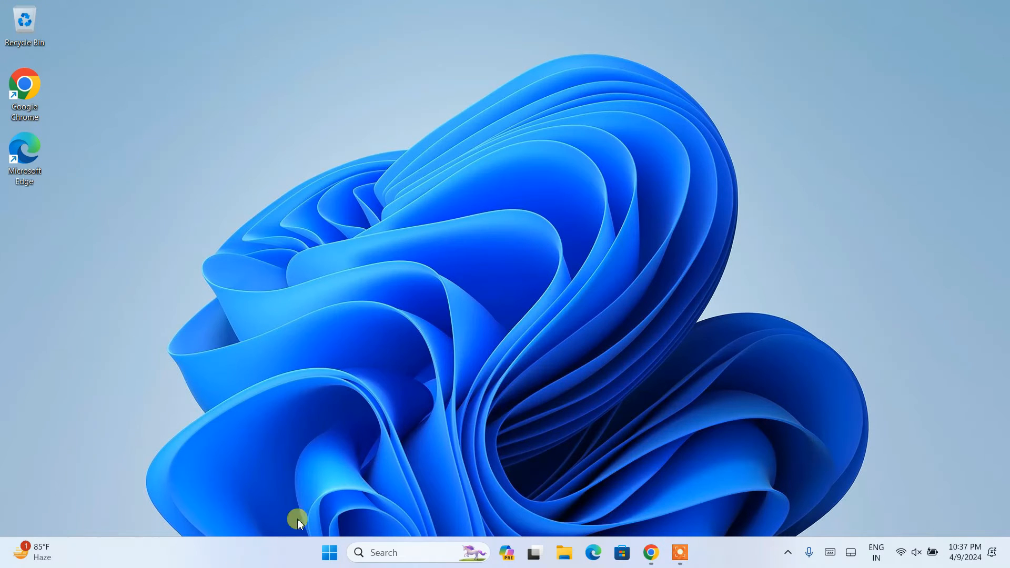
{"action": "left_click", "coordinate": [386, 555]}
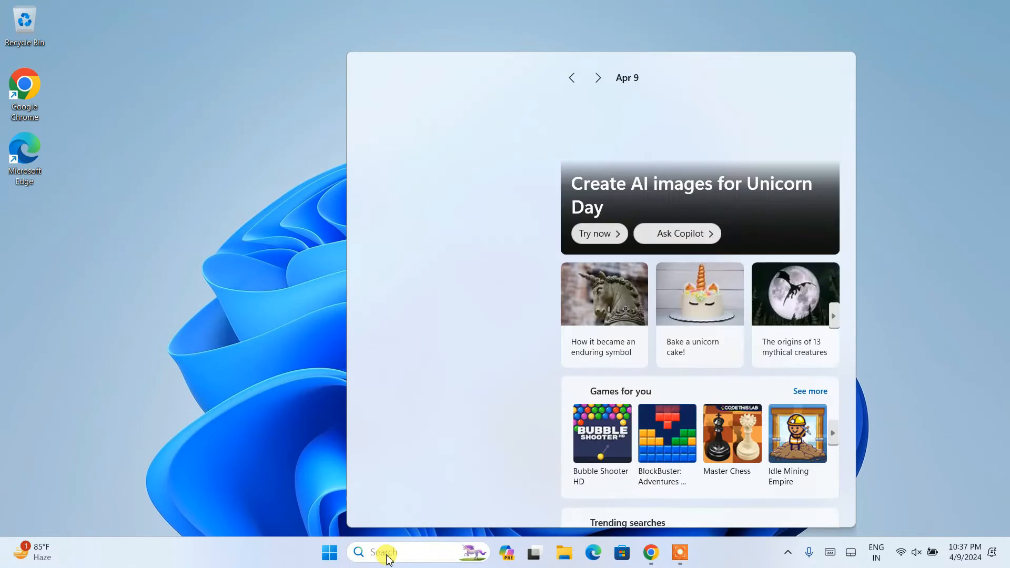
{"action": "type", "text": "cm"}
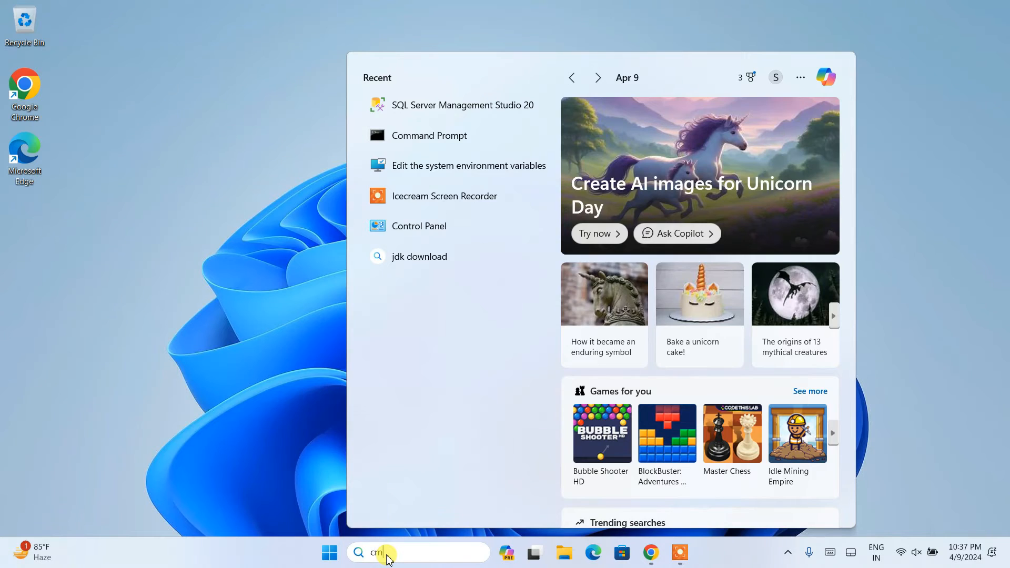
{"action": "type", "text": "d"}
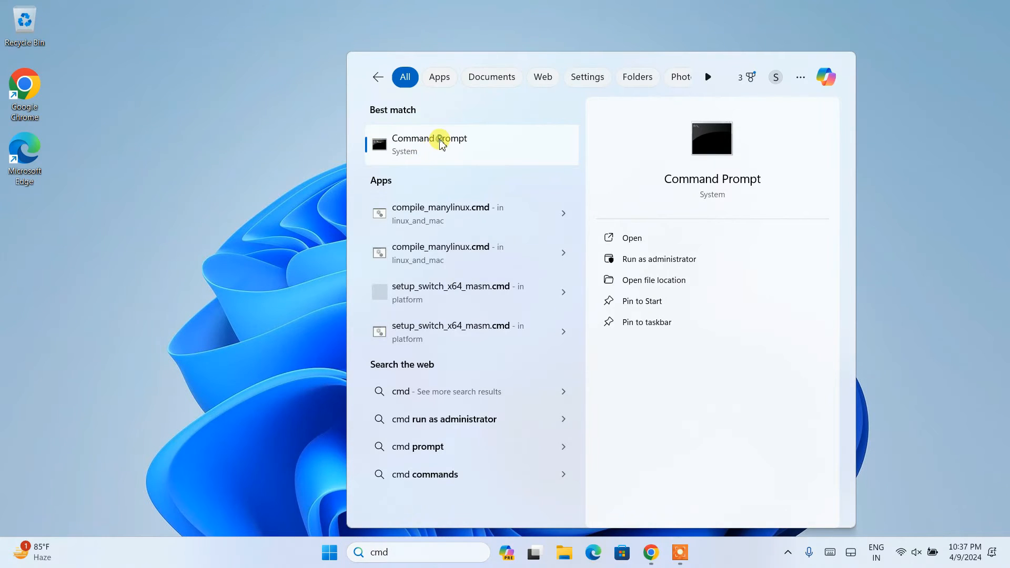
{"action": "left_click", "coordinate": [439, 141]}
{"action": "type", "text": "python"}
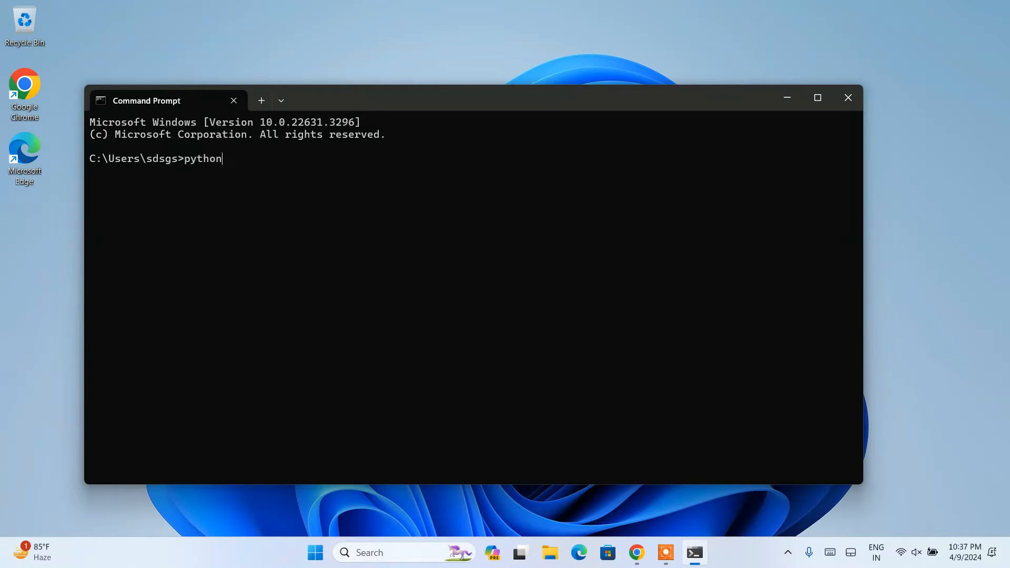
Step: Start the python interpreter and highlight 'Python 3.12.3' in its banner
{"action": "key", "text": "Return"}
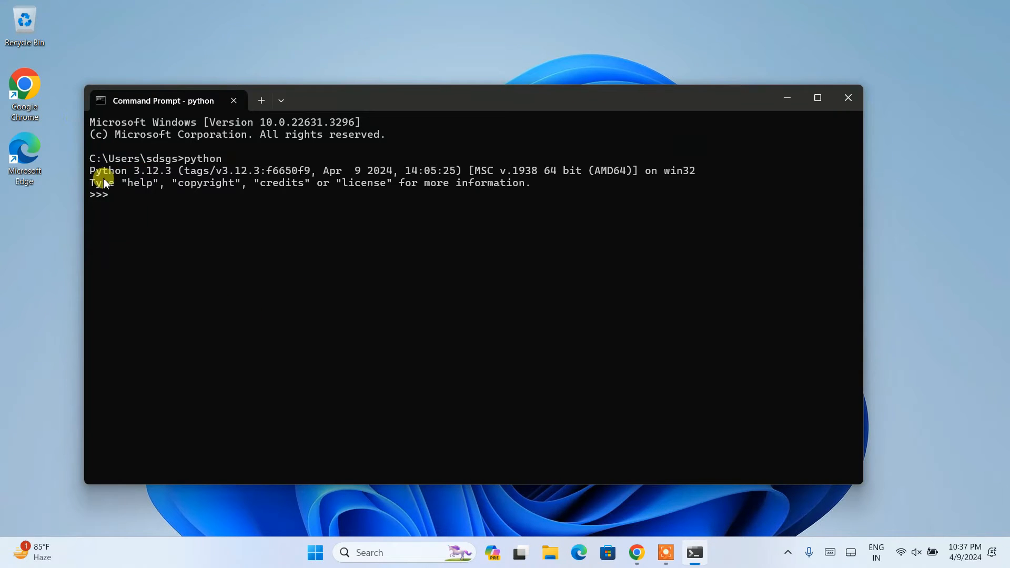
{"action": "left_click_drag", "start_coordinate": [156, 175], "coordinate": [169, 174]}
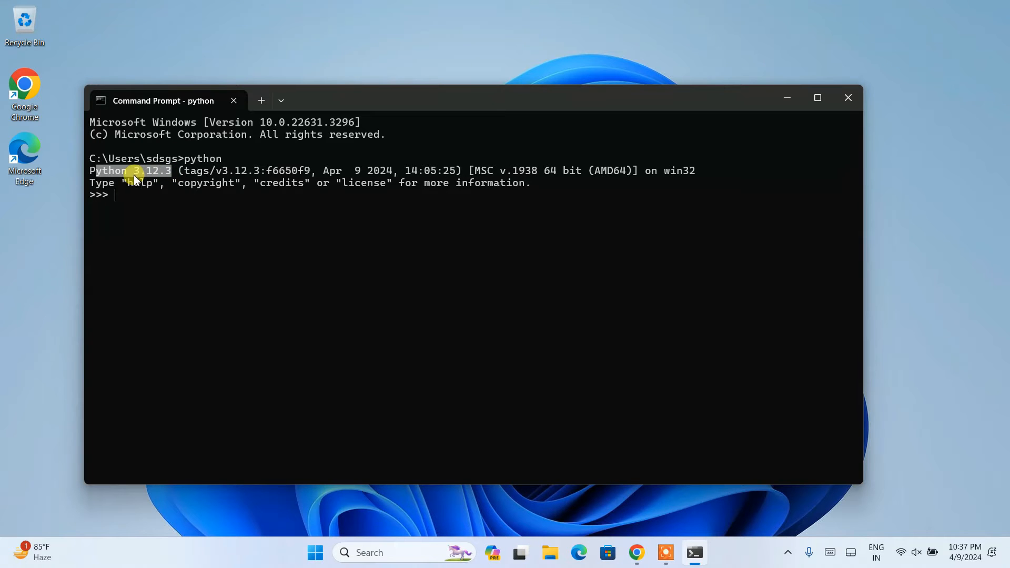
{"action": "type", "text": "print(\"hello"}
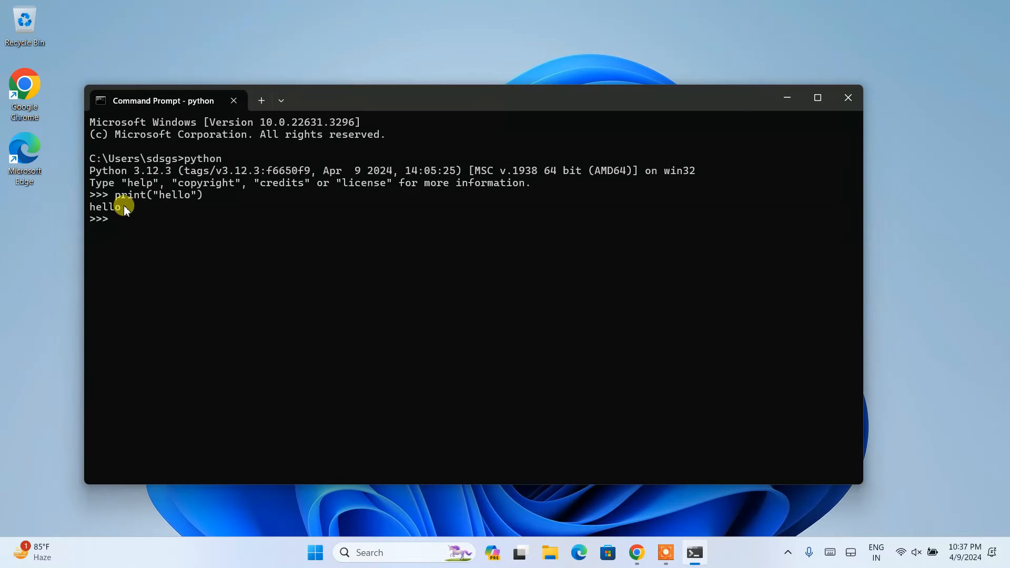
{"action": "key", "text": "ctrl+c"}
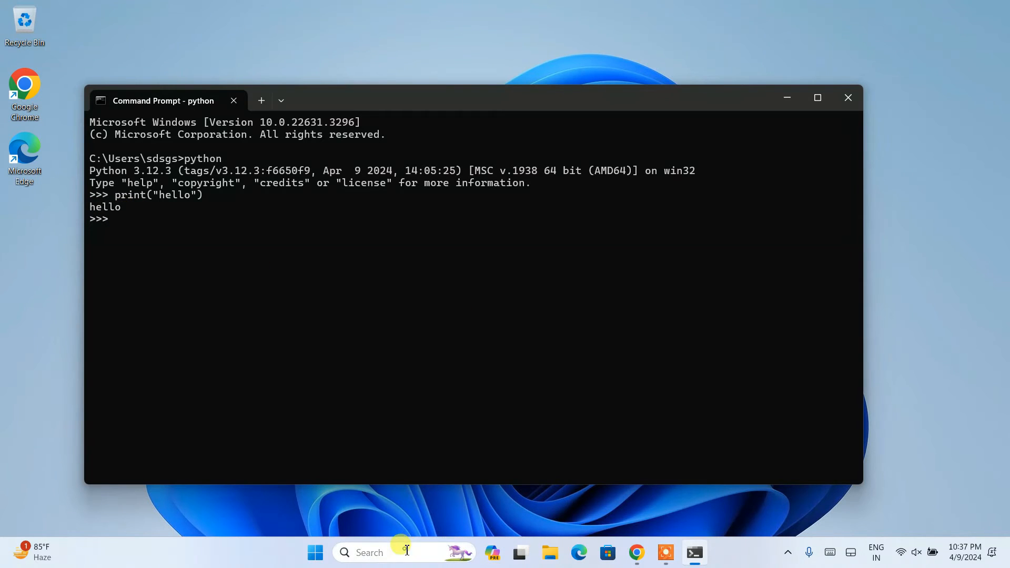
{"action": "left_click", "coordinate": [399, 549]}
{"action": "type", "text": "idle"}
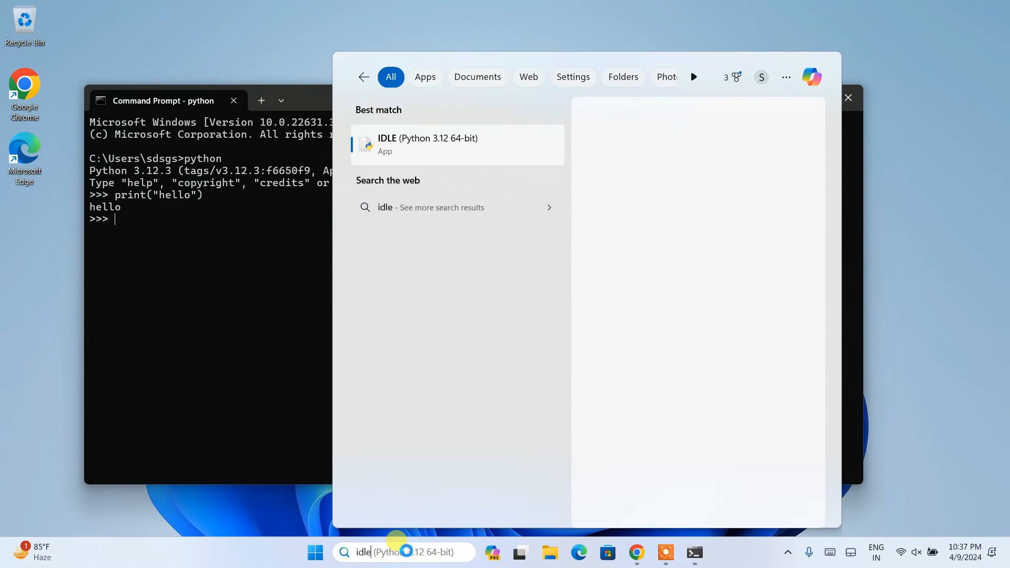
Step: Launch IDLE from search and run print("hello") in its shell
{"action": "left_click", "coordinate": [410, 137]}
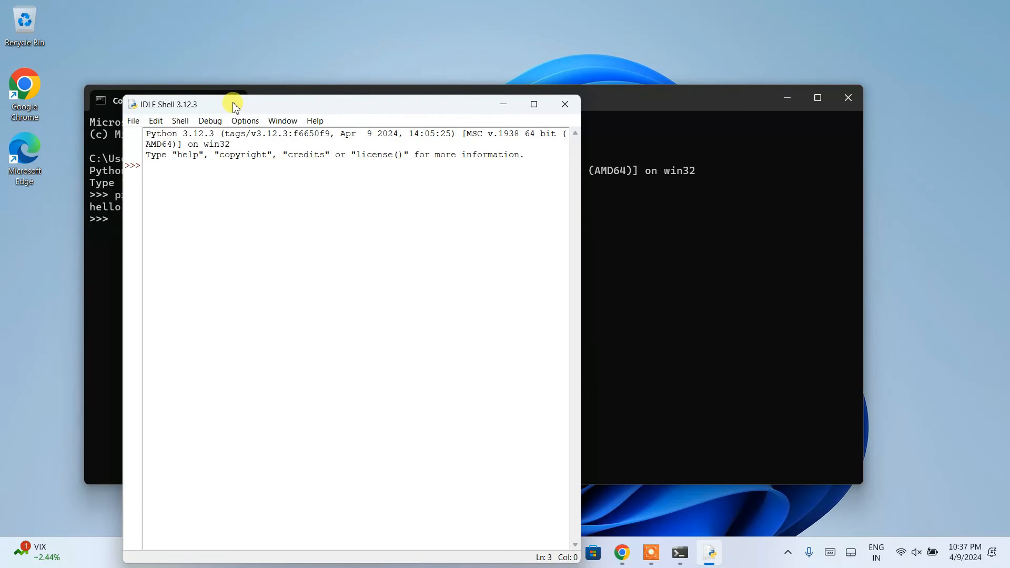
{"action": "left_click_drag", "start_coordinate": [233, 108], "coordinate": [290, 60]}
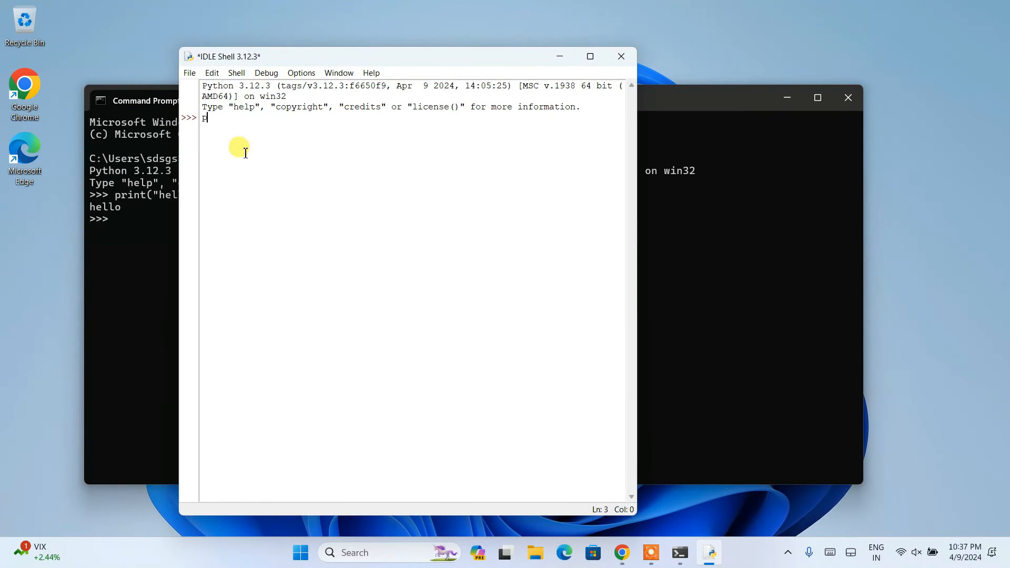
{"action": "type", "text": "("}
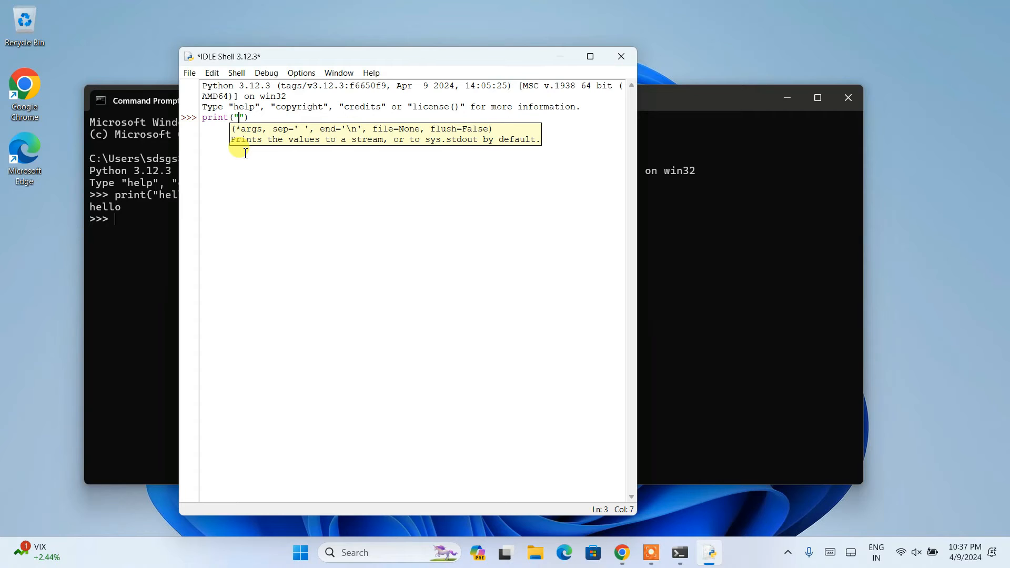
{"action": "type", "text": "o"}
{"action": "key", "text": "Return"}
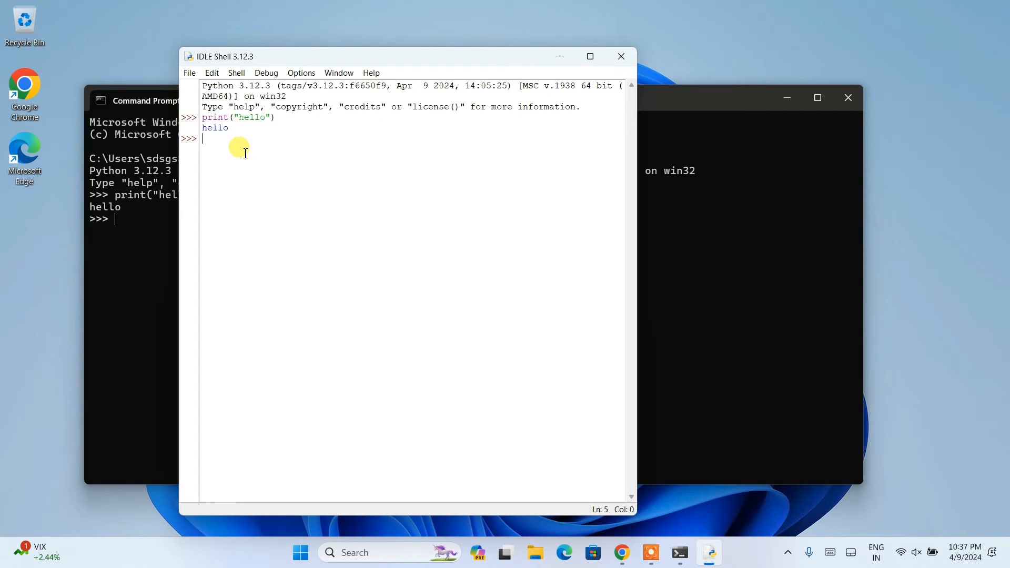
Step: Create a new IDLE file holding a=5, b=10 and print(a*b)
{"action": "left_click", "coordinate": [189, 73]}
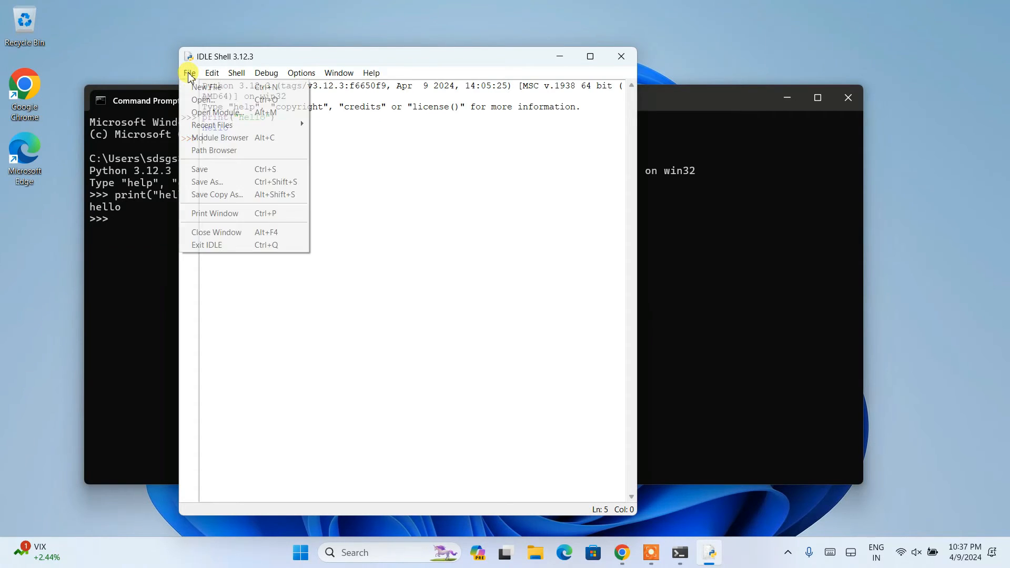
{"action": "left_click", "coordinate": [396, 145]}
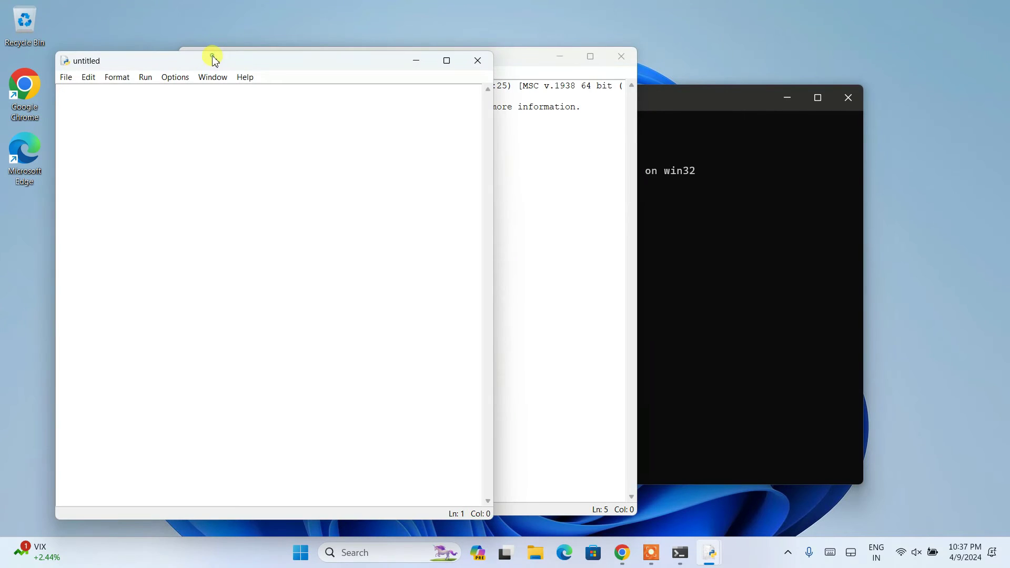
{"action": "left_click_drag", "start_coordinate": [210, 59], "coordinate": [482, 110]}
{"action": "type", "text": "print"}
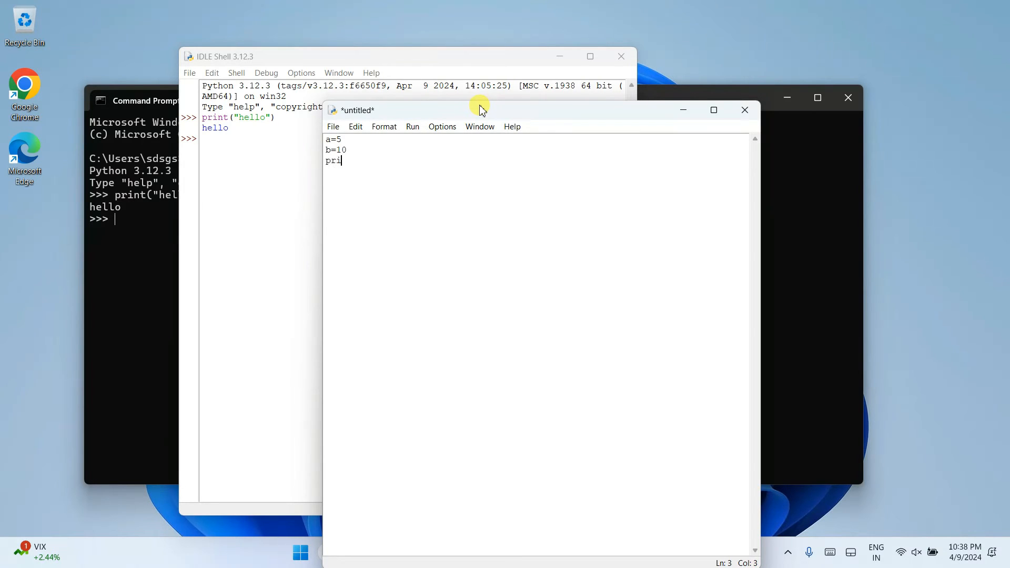
{"action": "type", "text": "(a*b"}
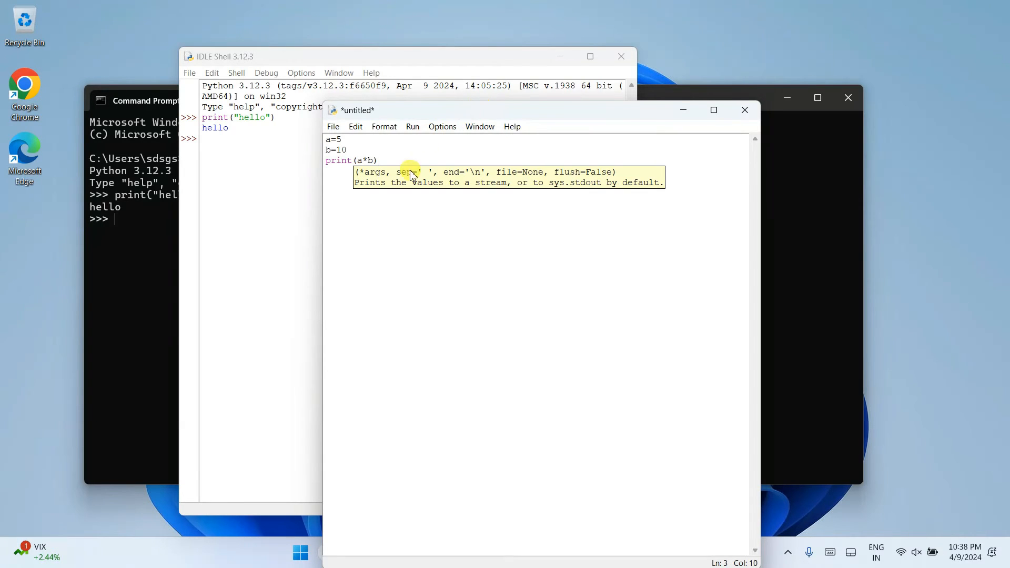
{"action": "left_click", "coordinate": [333, 126]}
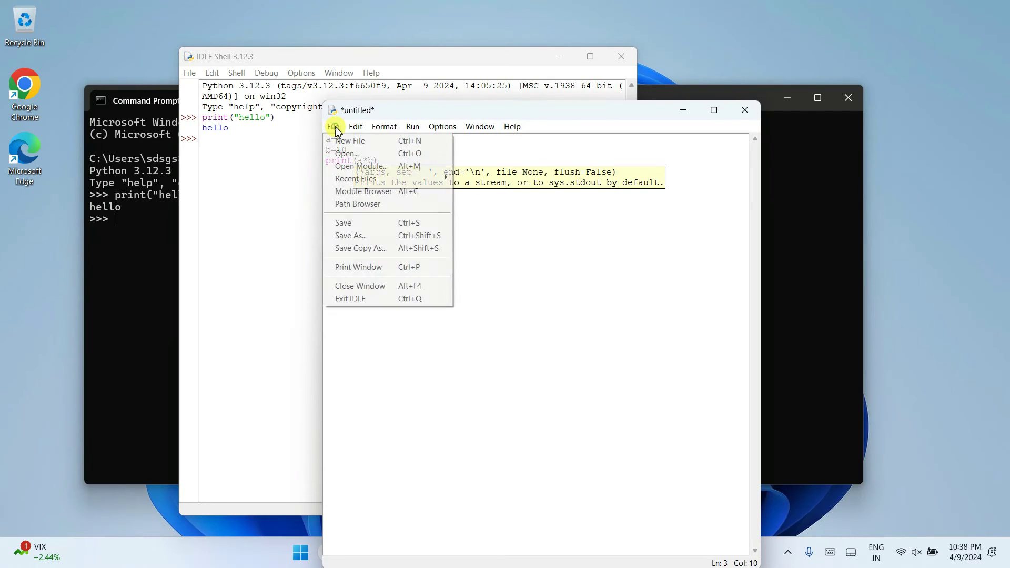
Step: Save the script via Save As to the Desktop as mul.py
{"action": "left_click", "coordinate": [360, 235]}
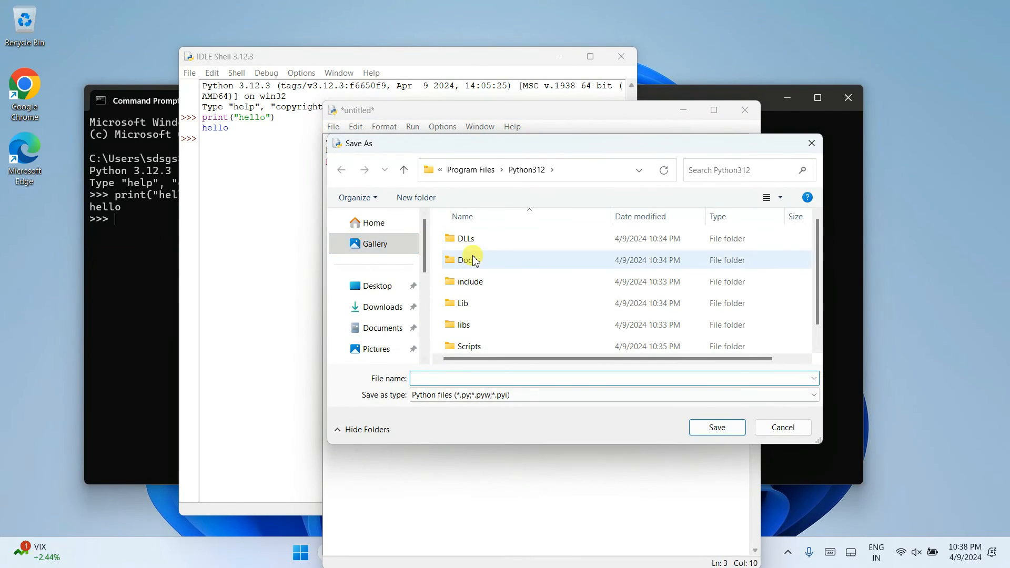
{"action": "left_click", "coordinate": [377, 283]}
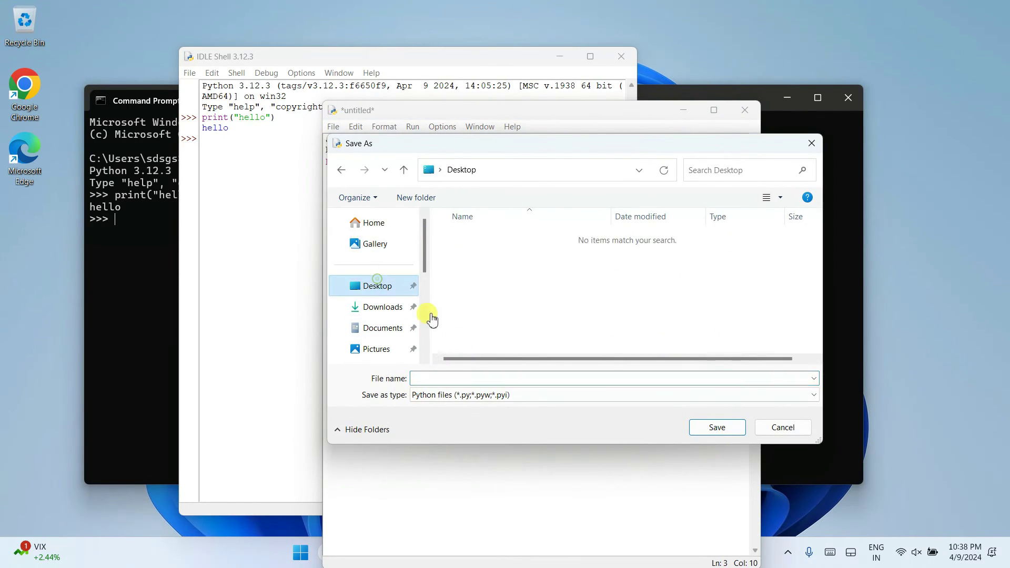
{"action": "left_click", "coordinate": [447, 378]}
{"action": "type", "text": "mul.p"}
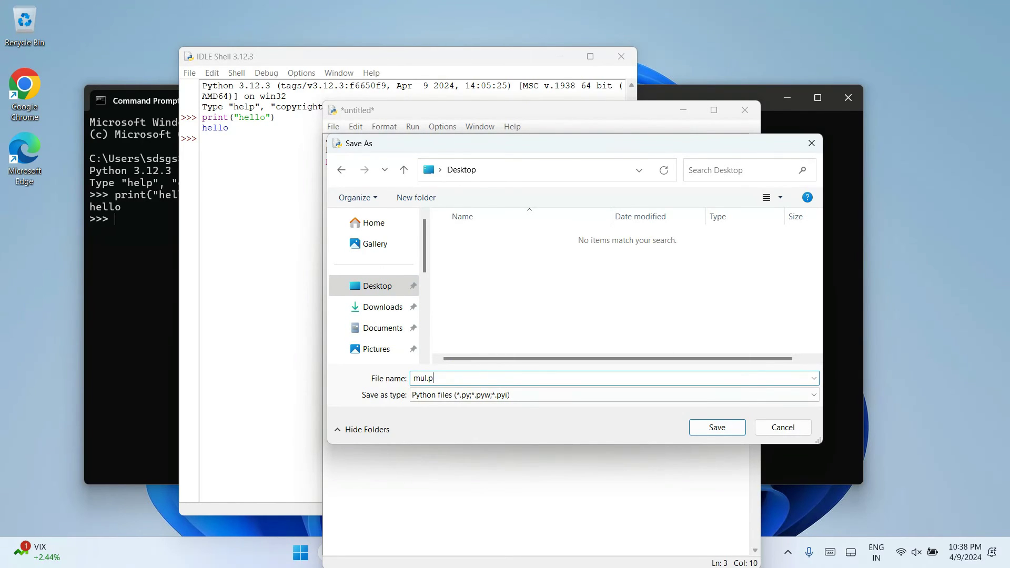
{"action": "type", "text": "y"}
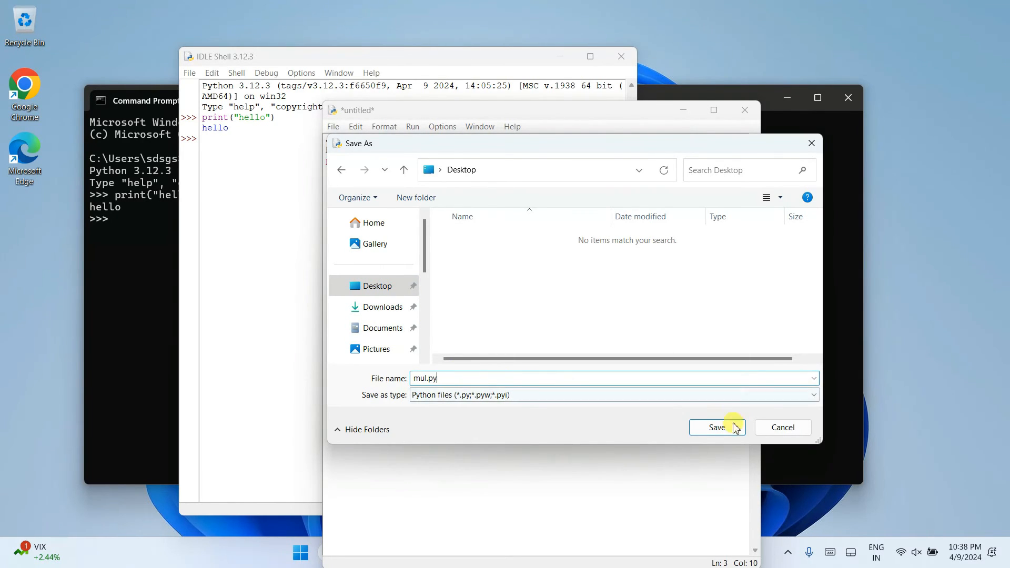
{"action": "left_click", "coordinate": [714, 427]}
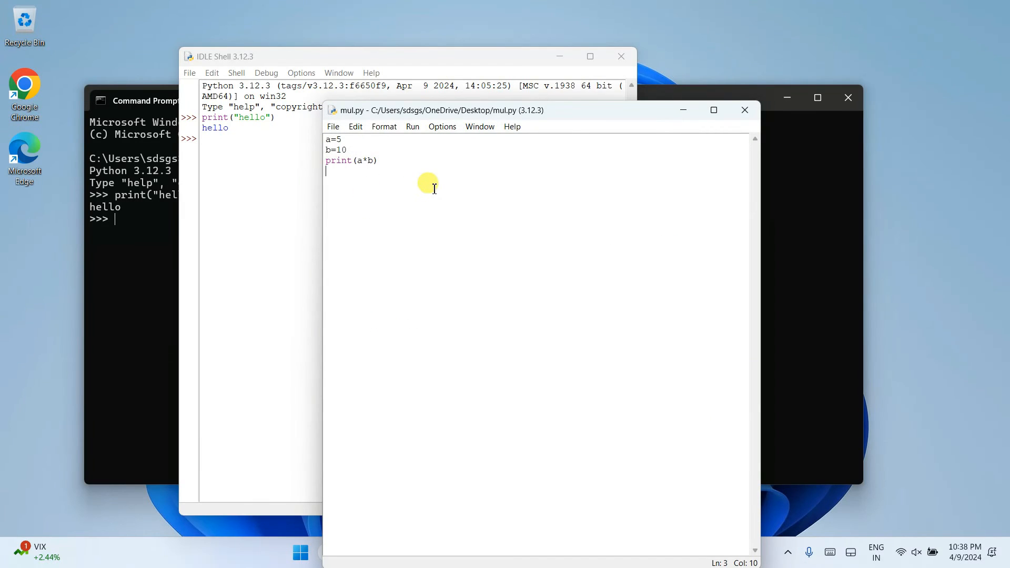
{"action": "key", "text": "ctrl+a"}
Step: Run mul.py via Run Module so the IDLE Shell prints 50
{"action": "left_click", "coordinate": [393, 184]}
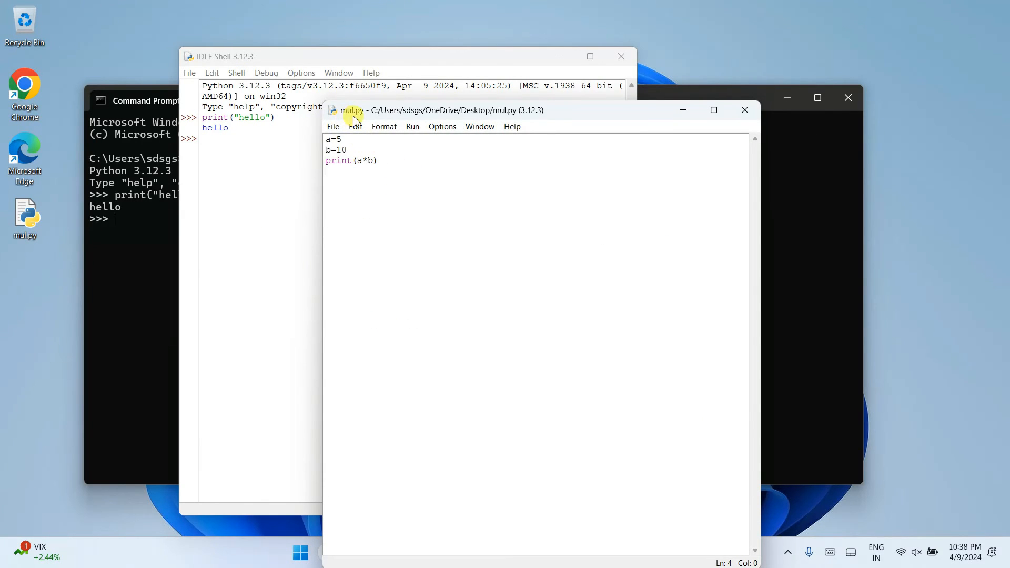
{"action": "left_click", "coordinate": [414, 126]}
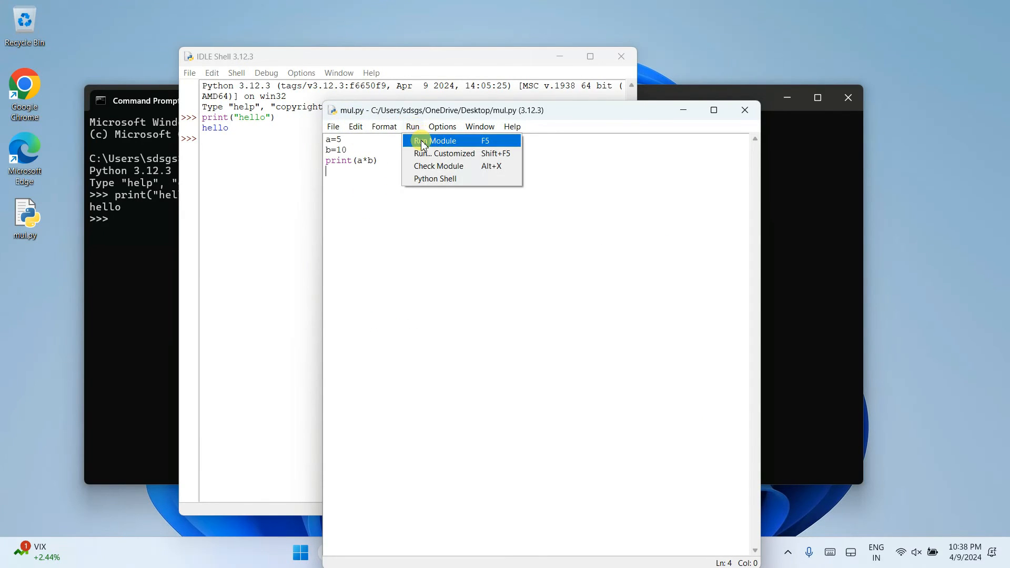
{"action": "left_click", "coordinate": [421, 140]}
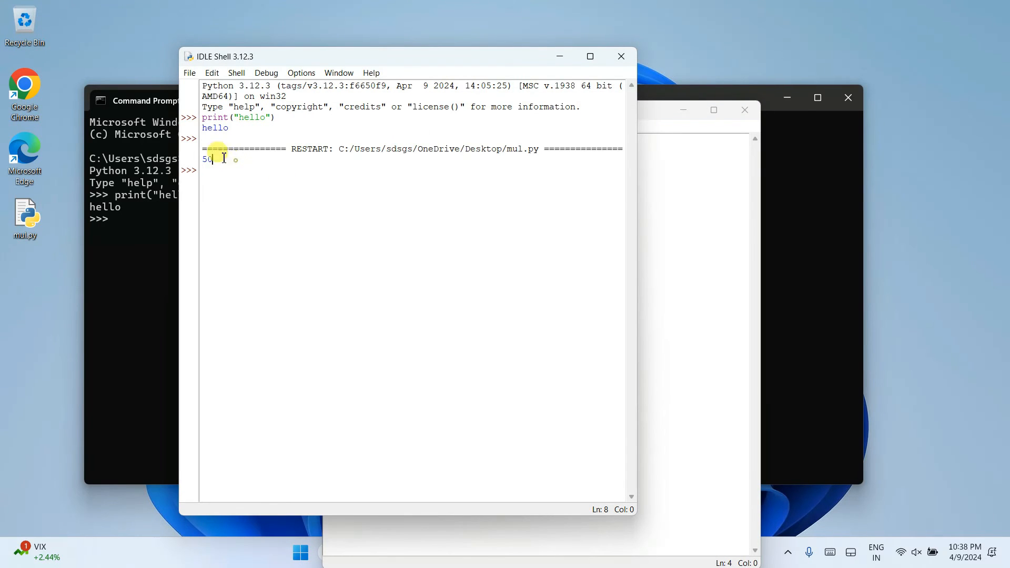
{"action": "left_click_drag", "start_coordinate": [216, 160], "coordinate": [148, 147]}
Step: Recheck the 50 result in the shell, then bring the Command Prompt back in front
{"action": "left_click", "coordinate": [724, 188]}
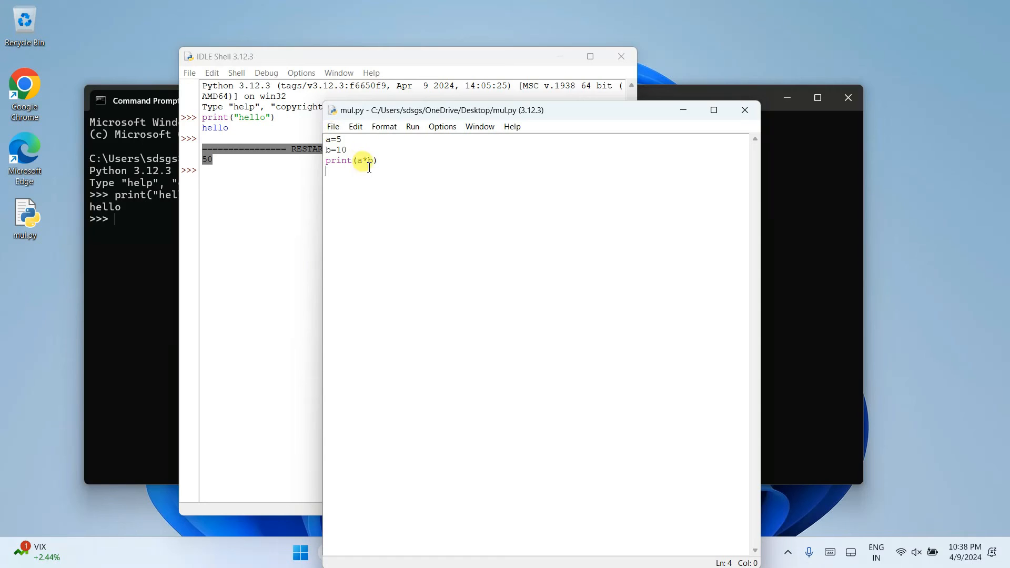
{"action": "left_click", "coordinate": [230, 169]}
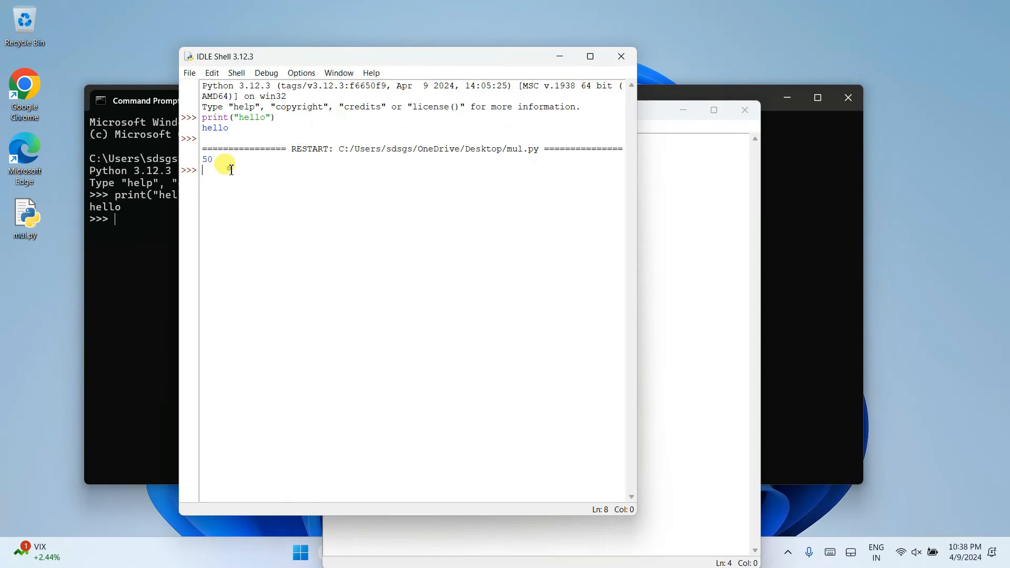
{"action": "double_click", "coordinate": [230, 160]}
{"action": "left_click", "coordinate": [673, 196]}
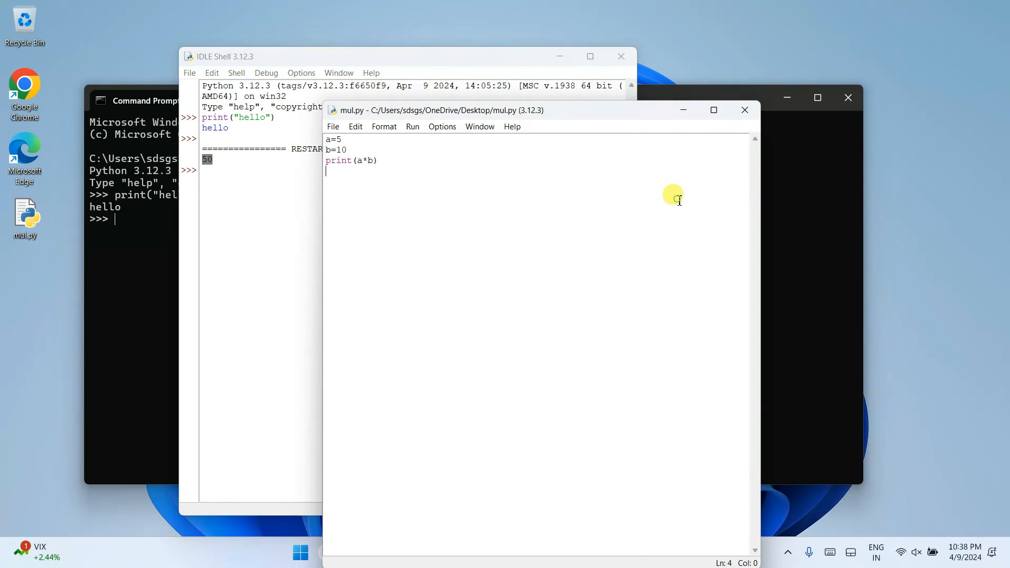
{"action": "left_click", "coordinate": [795, 185]}
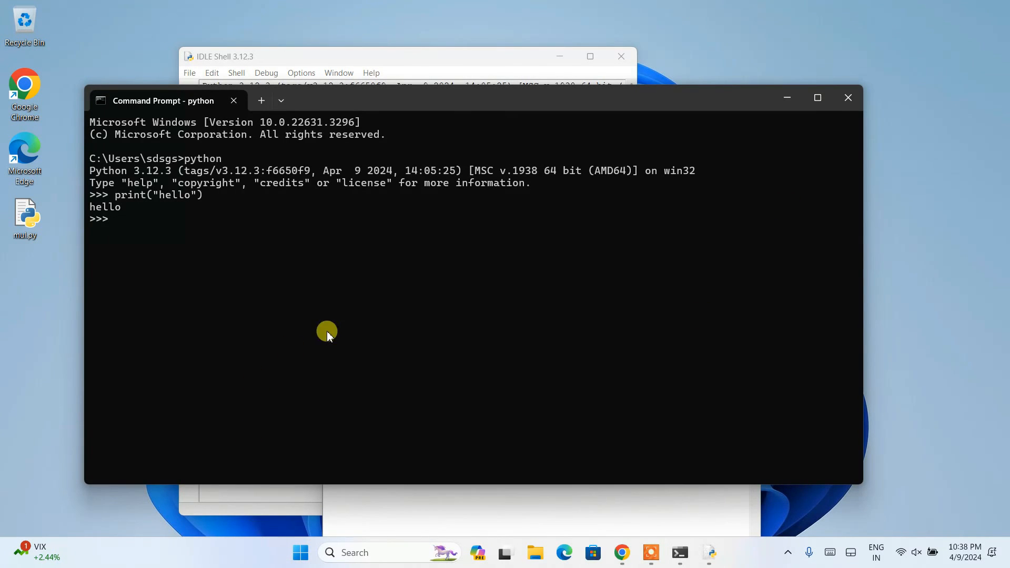
{"action": "left_click", "coordinate": [622, 552]}
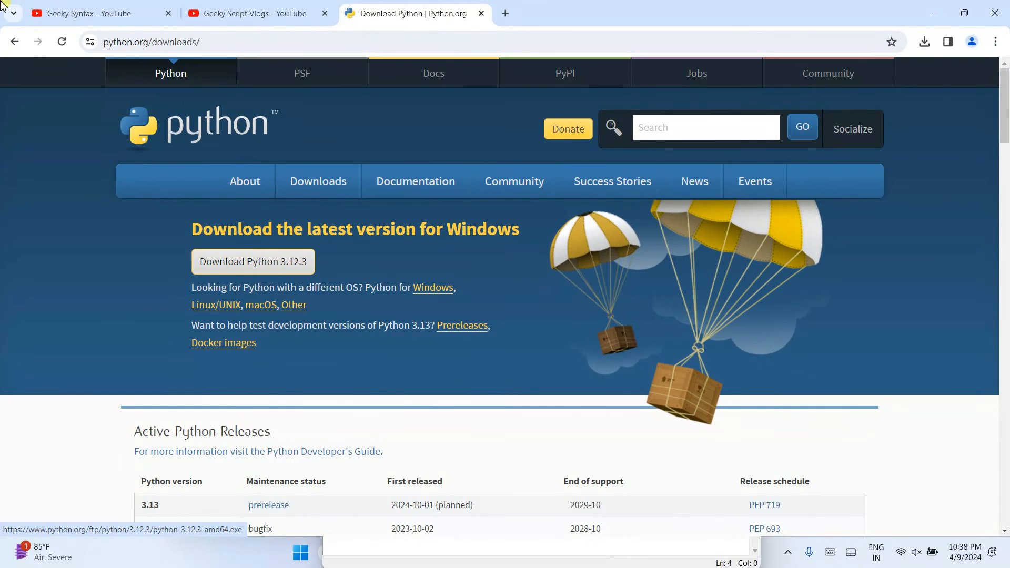
{"action": "left_click", "coordinate": [75, 12]}
{"action": "left_click_drag", "start_coordinate": [379, 243], "coordinate": [656, 250]}
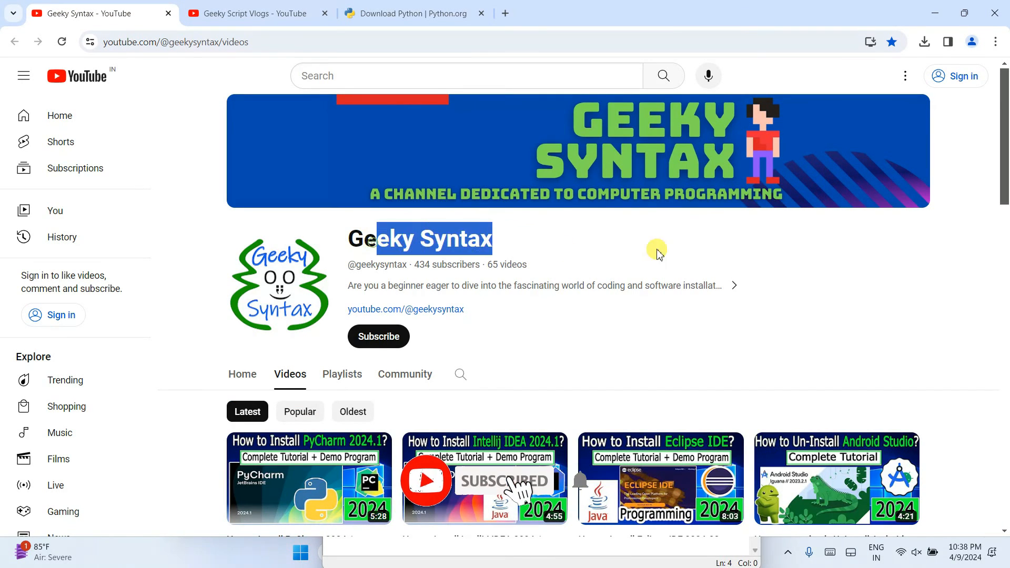
{"action": "left_click", "coordinate": [615, 239]}
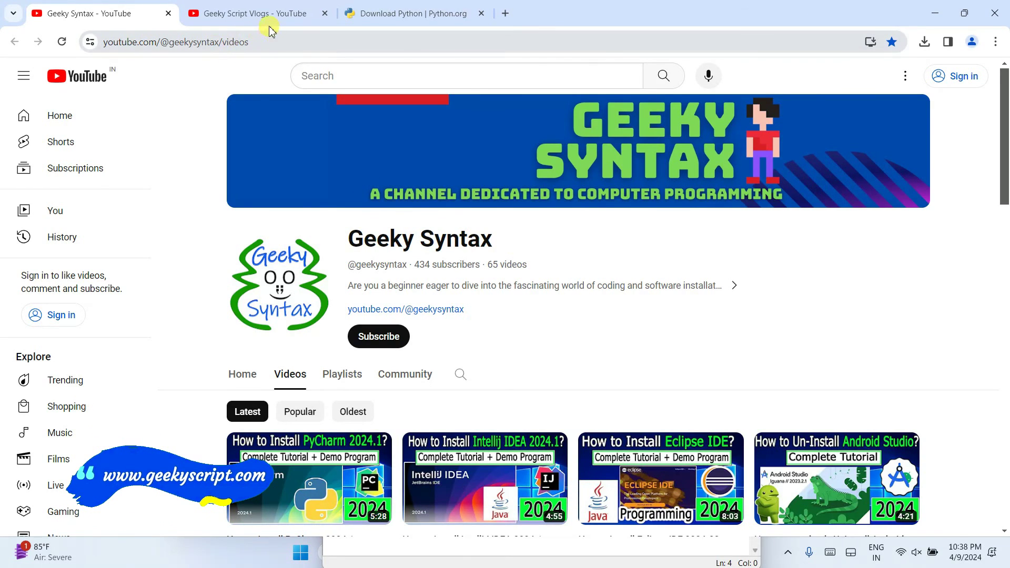
{"action": "left_click", "coordinate": [268, 14]}
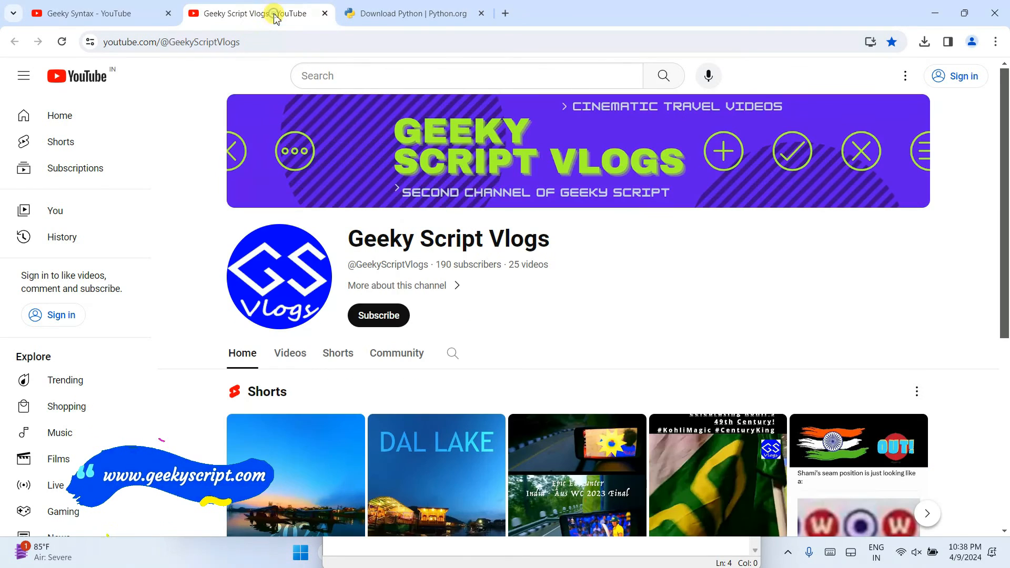
{"action": "left_click_drag", "start_coordinate": [356, 239], "coordinate": [639, 241]}
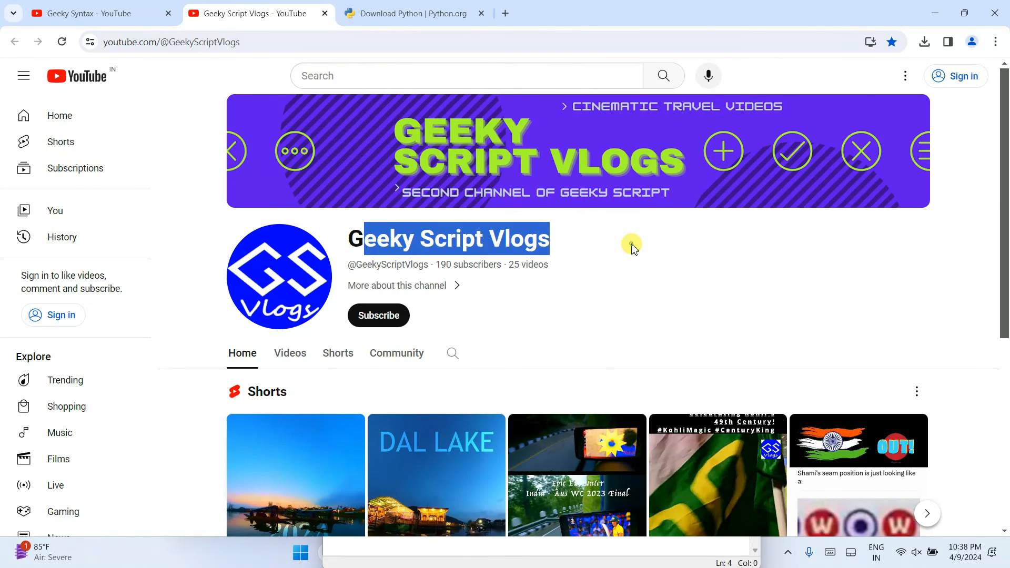
{"action": "left_click", "coordinate": [632, 243]}
{"action": "left_click", "coordinate": [935, 13]}
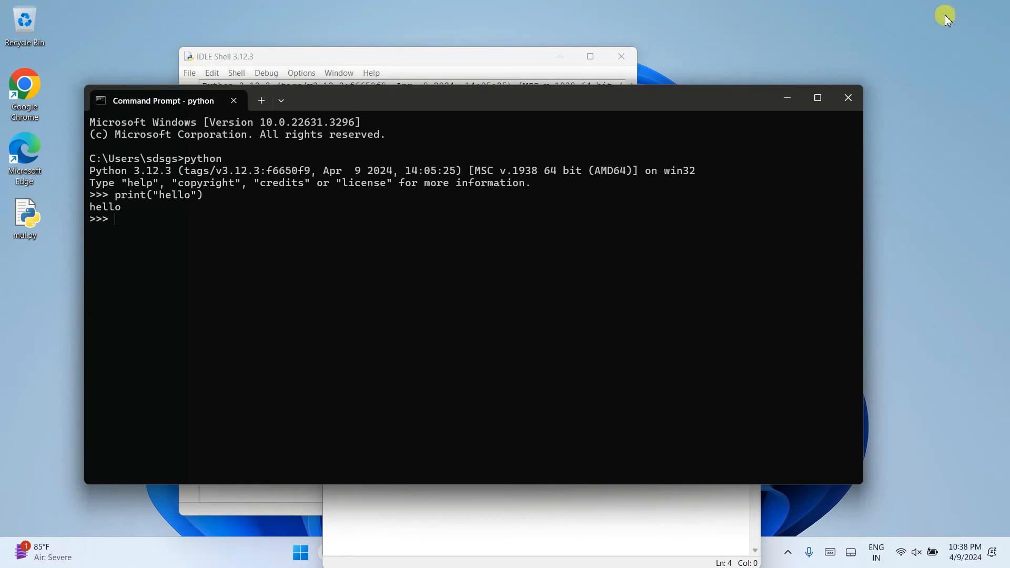